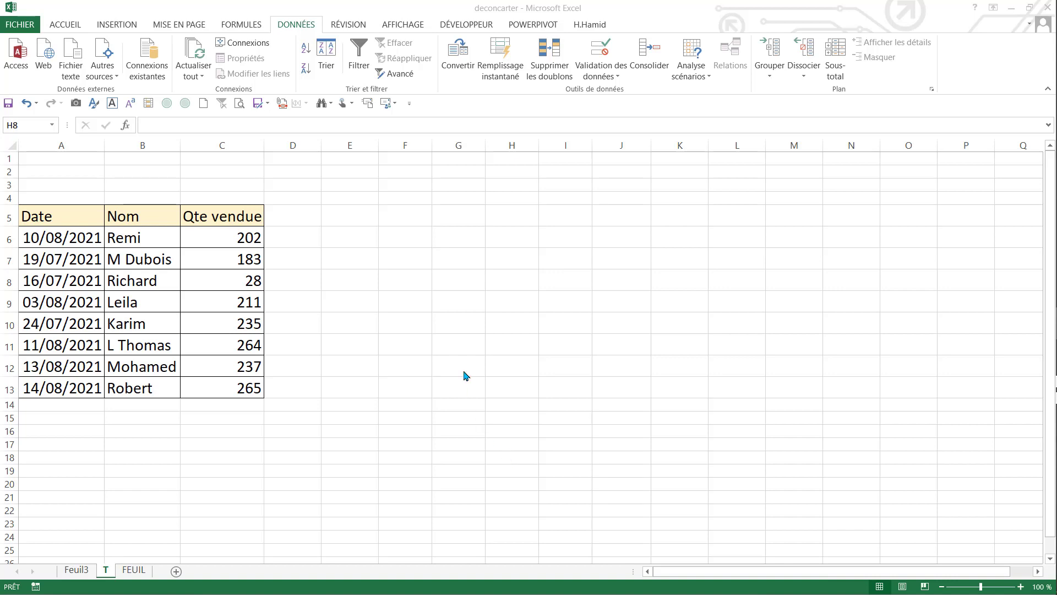
# - Create a pivot table from the sales data, placed on the existing sheet at G5
pyautogui.click(447, 358)
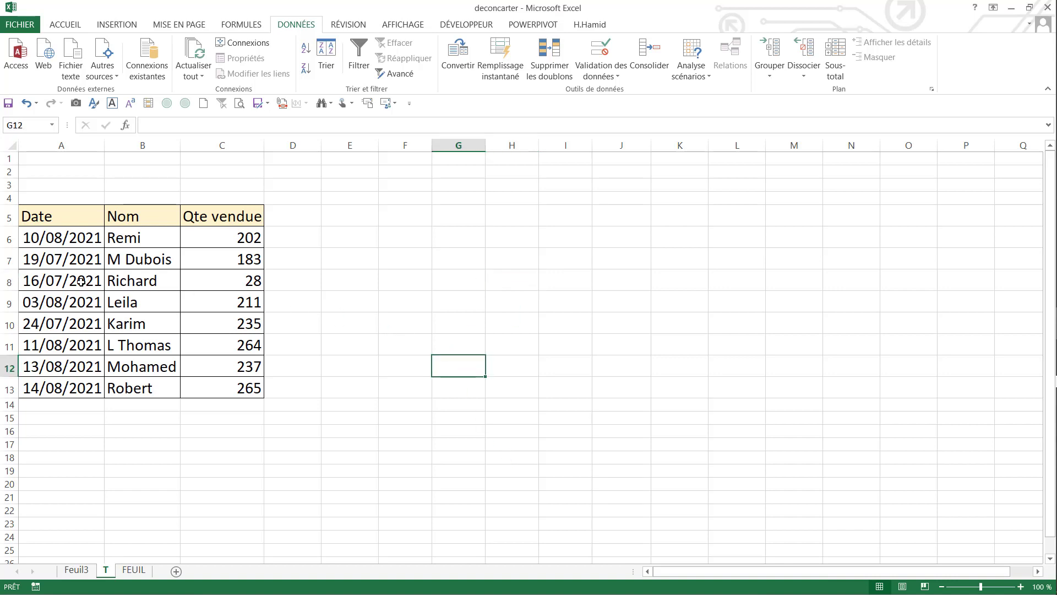
pyautogui.click(75, 255)
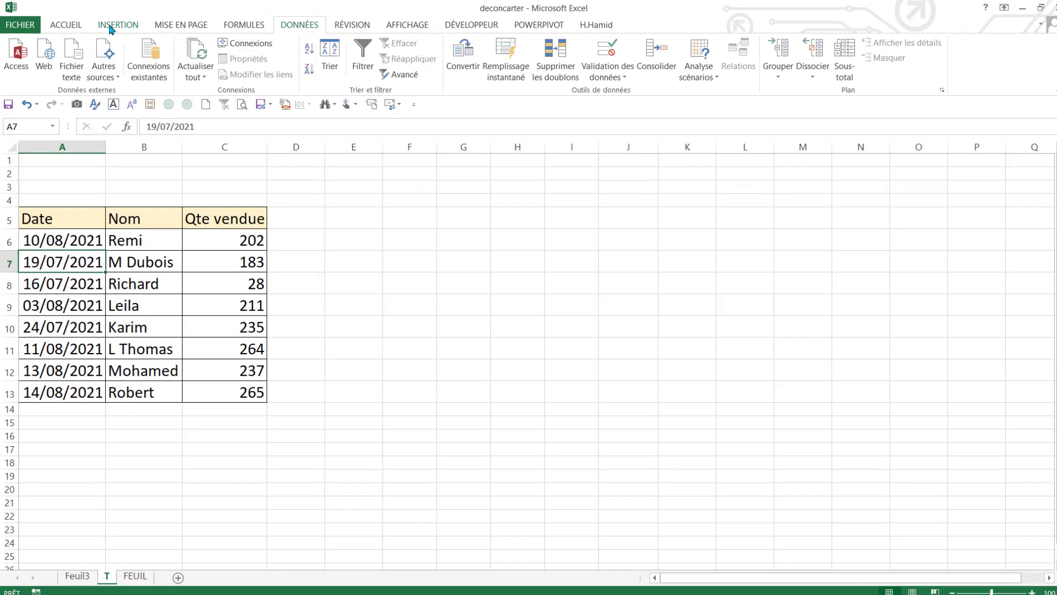
pyautogui.click(116, 25)
pyautogui.click(19, 57)
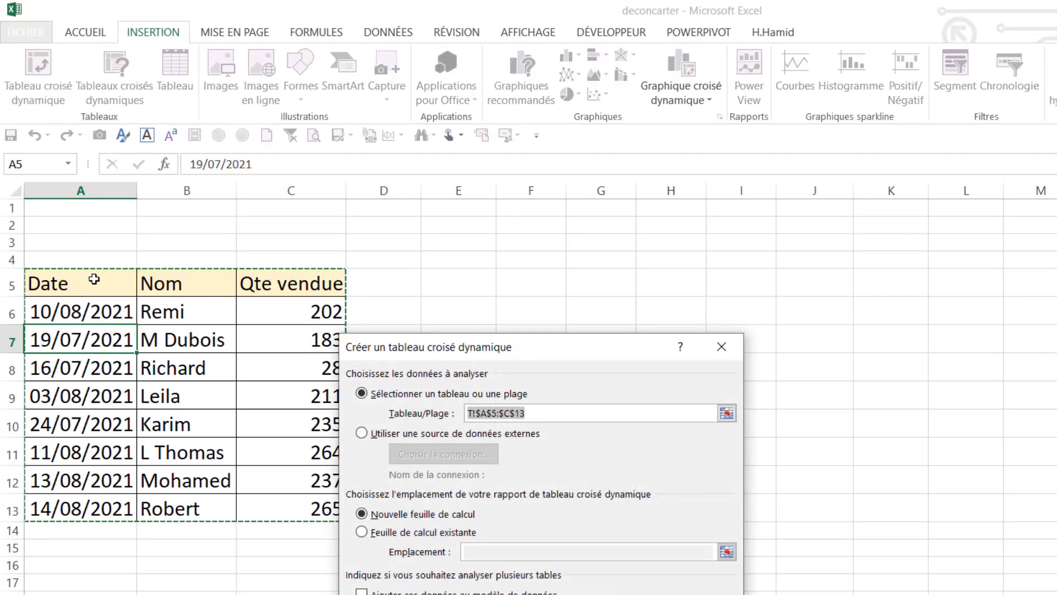
pyautogui.click(361, 532)
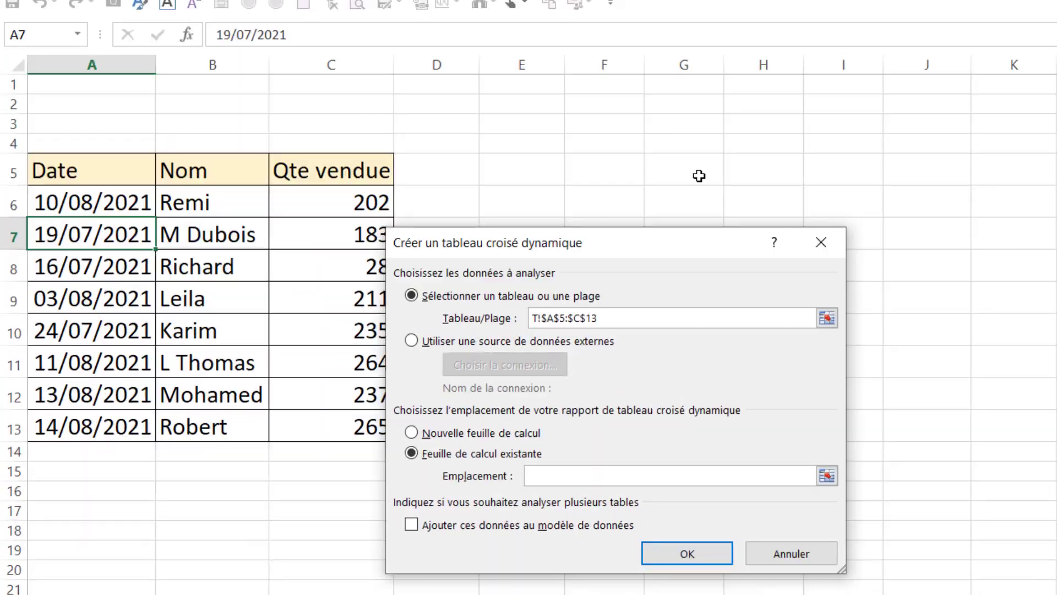
pyautogui.click(699, 176)
pyautogui.click(687, 553)
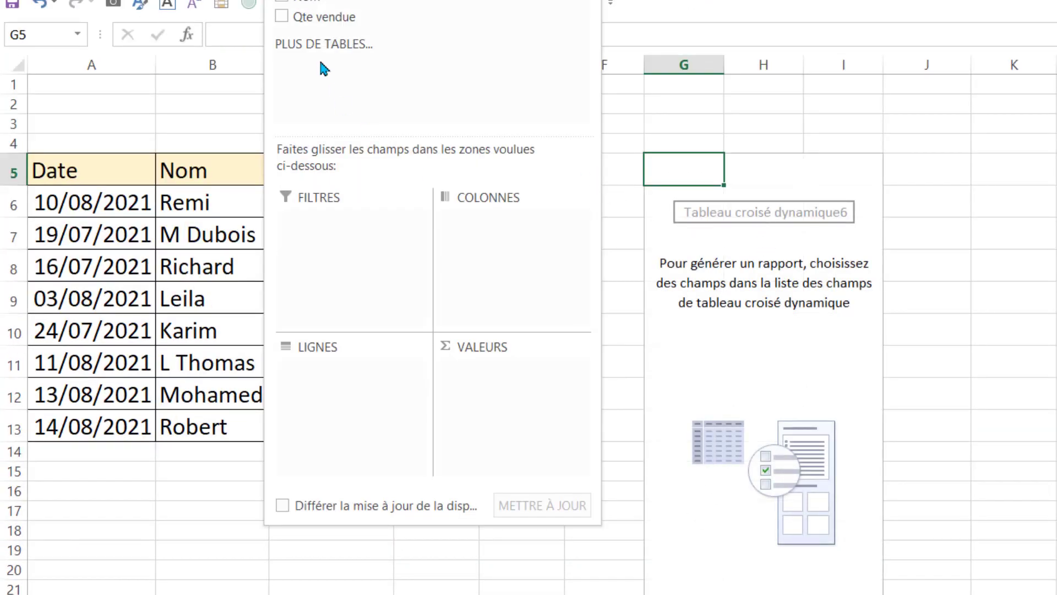
# - Lay out the pivot with Nom as rows, Date as columns and summed Qte vendue
pyautogui.moveTo(308, 2); pyautogui.dragTo(331, 385)
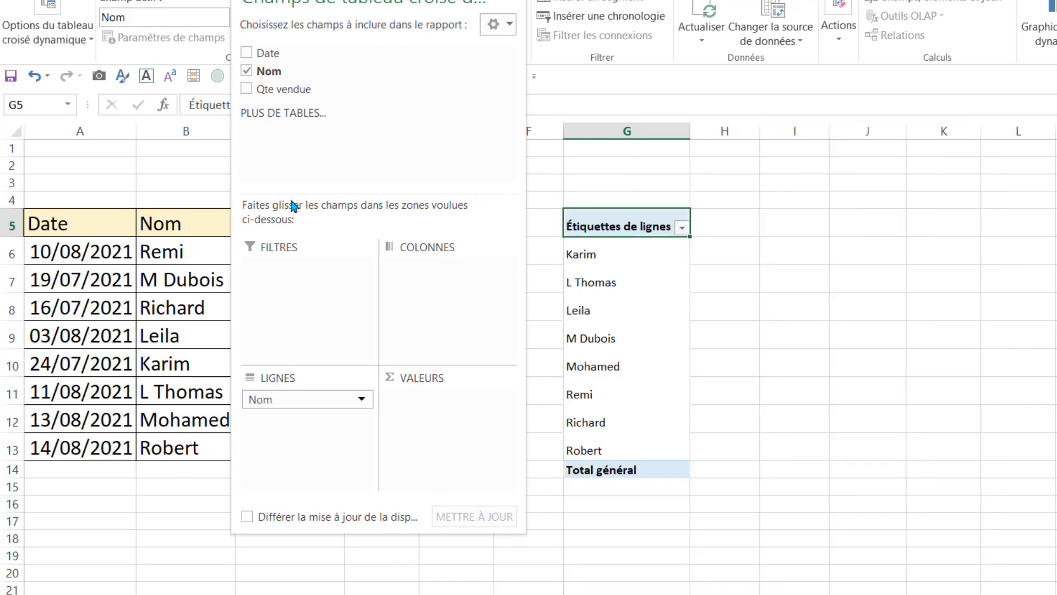
pyautogui.moveTo(268, 53); pyautogui.dragTo(425, 323)
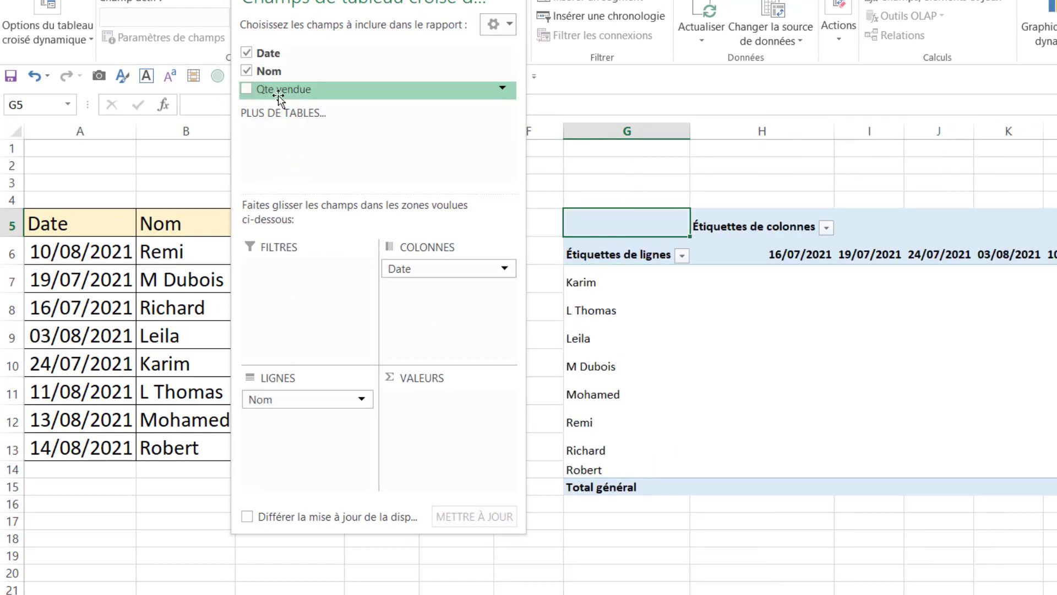
pyautogui.moveTo(278, 97); pyautogui.dragTo(419, 438)
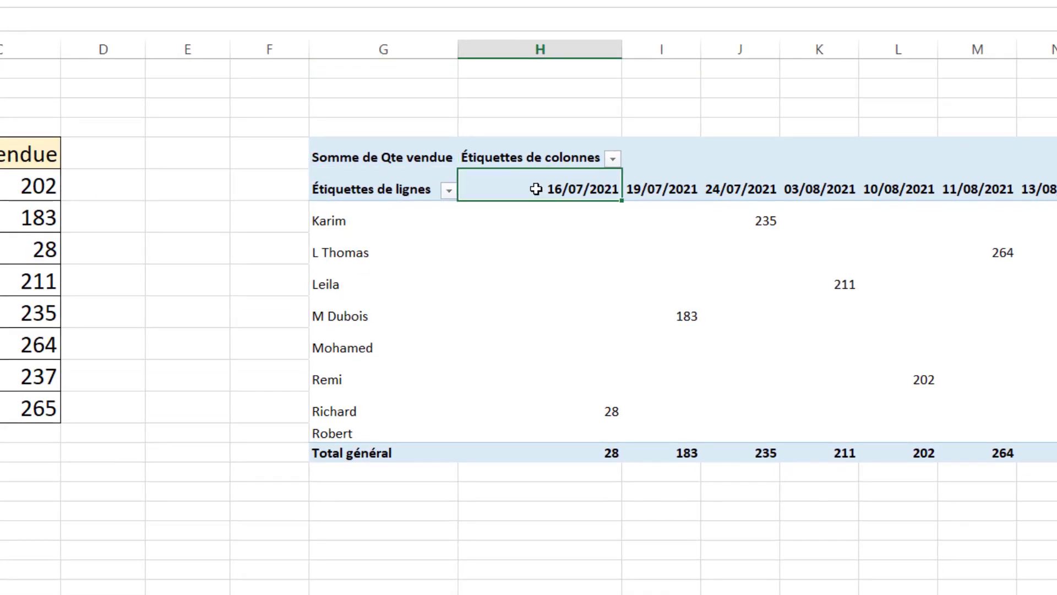
# - Group the pivot's date headers by Mois into juil and août columns, then check their values
pyautogui.rightClick(617, 215)
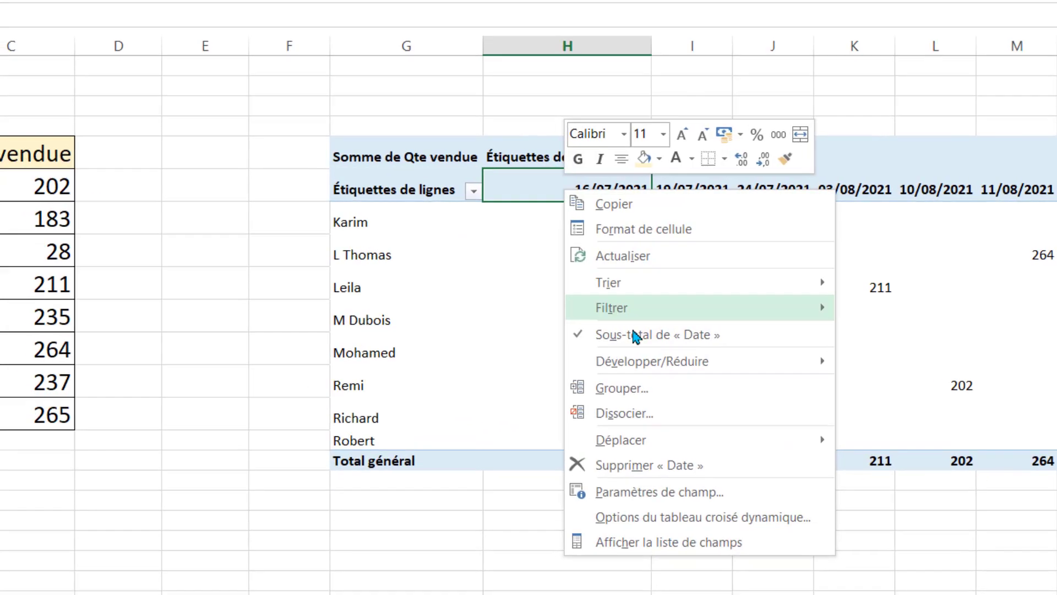
pyautogui.click(635, 402)
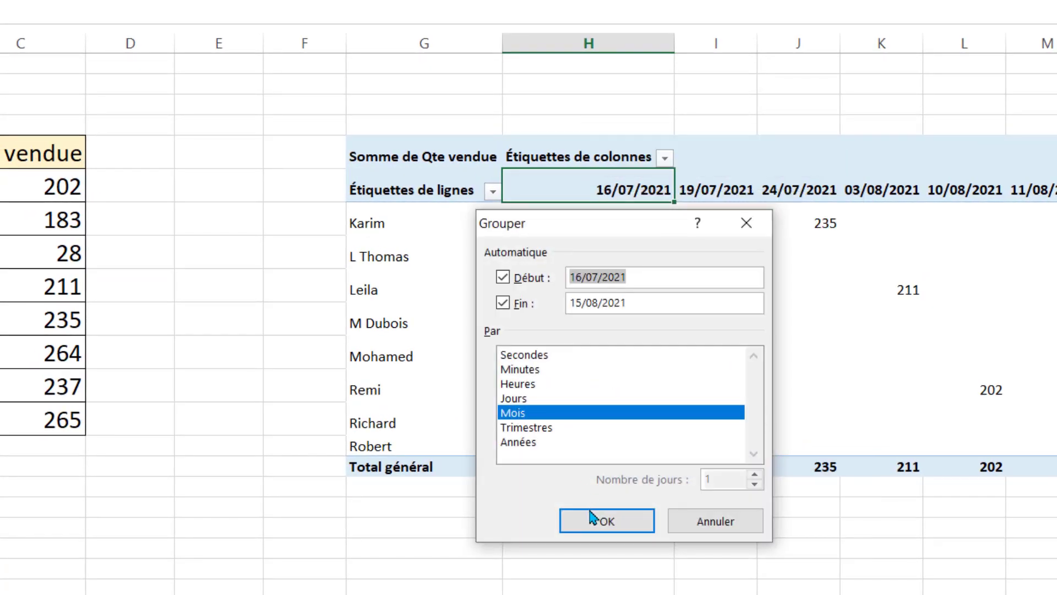
pyautogui.click(592, 517)
pyautogui.click(511, 319)
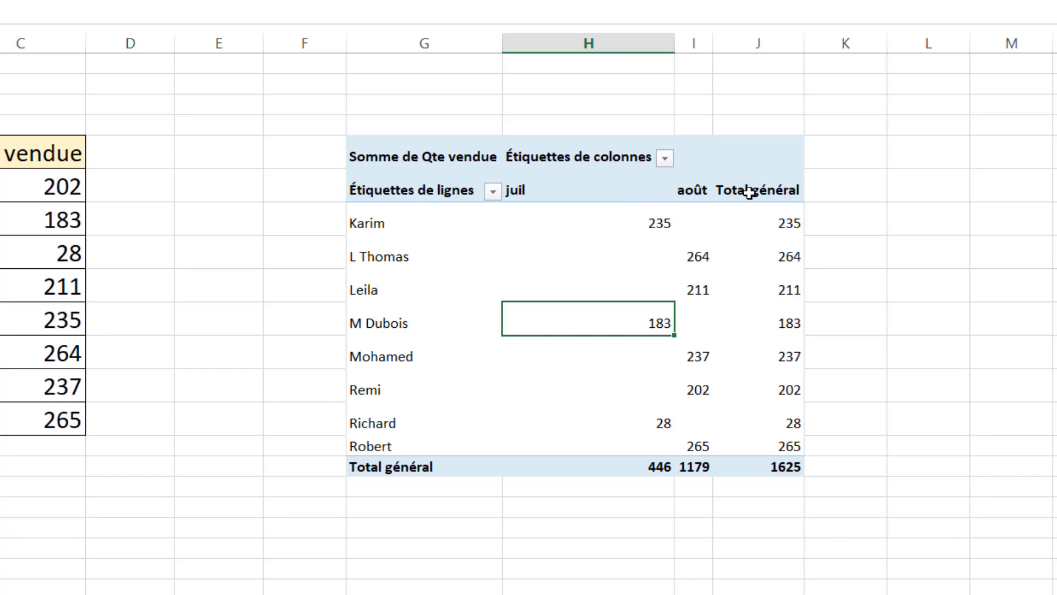
pyautogui.click(695, 191)
pyautogui.click(588, 195)
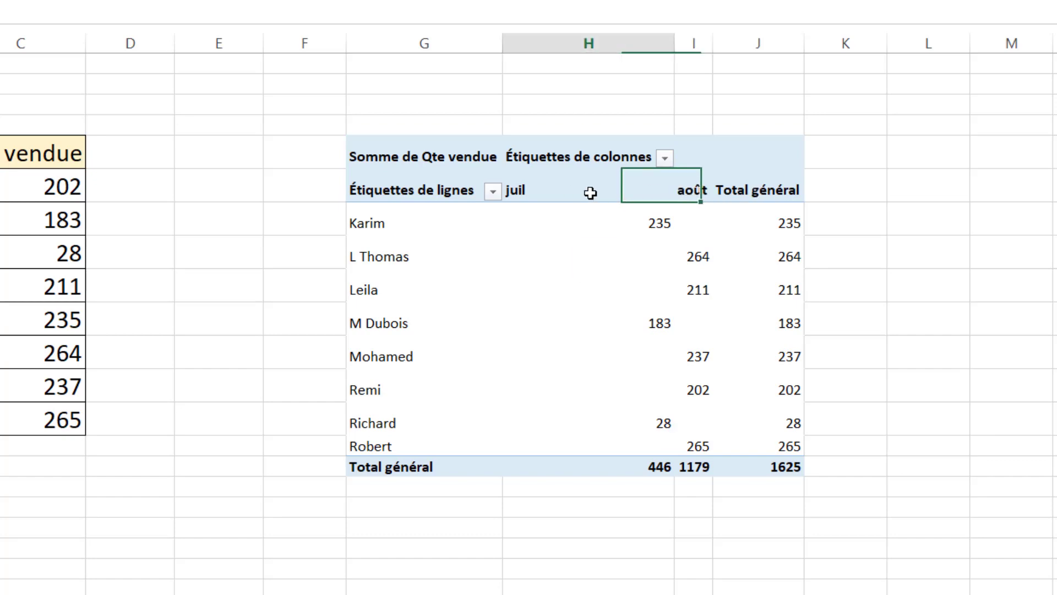
pyautogui.click(593, 285)
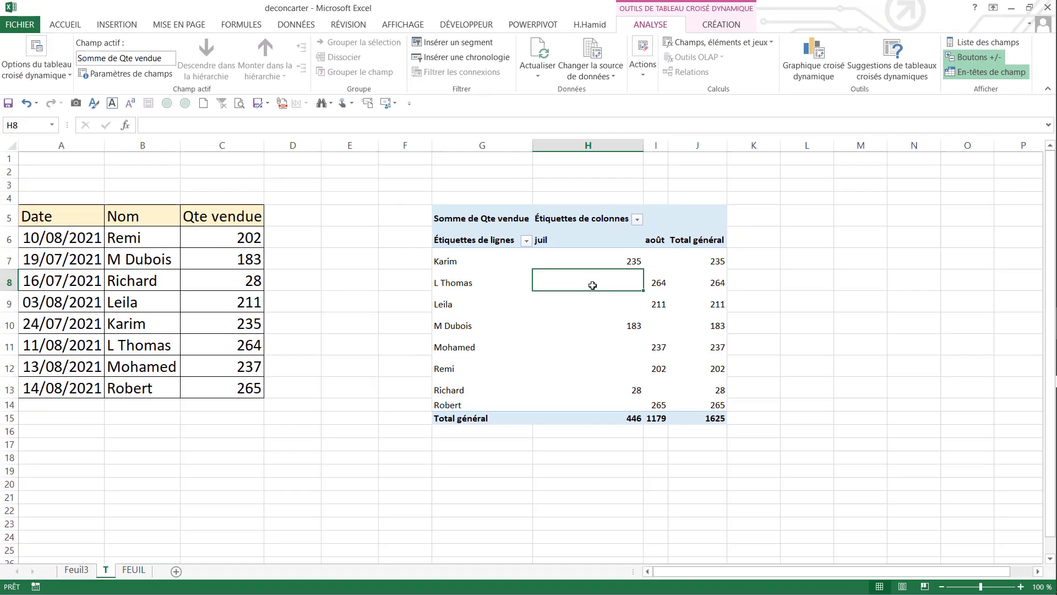
pyautogui.click(592, 313)
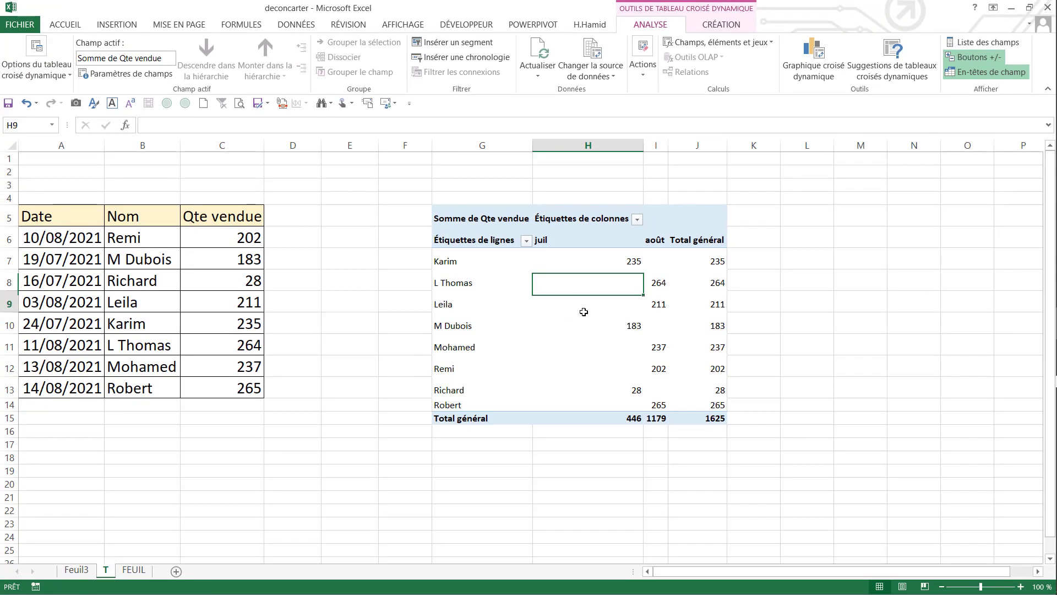
# - Try Données > Filtrer from empty cell L8 and dismiss the resulting error message
pyautogui.click(296, 25)
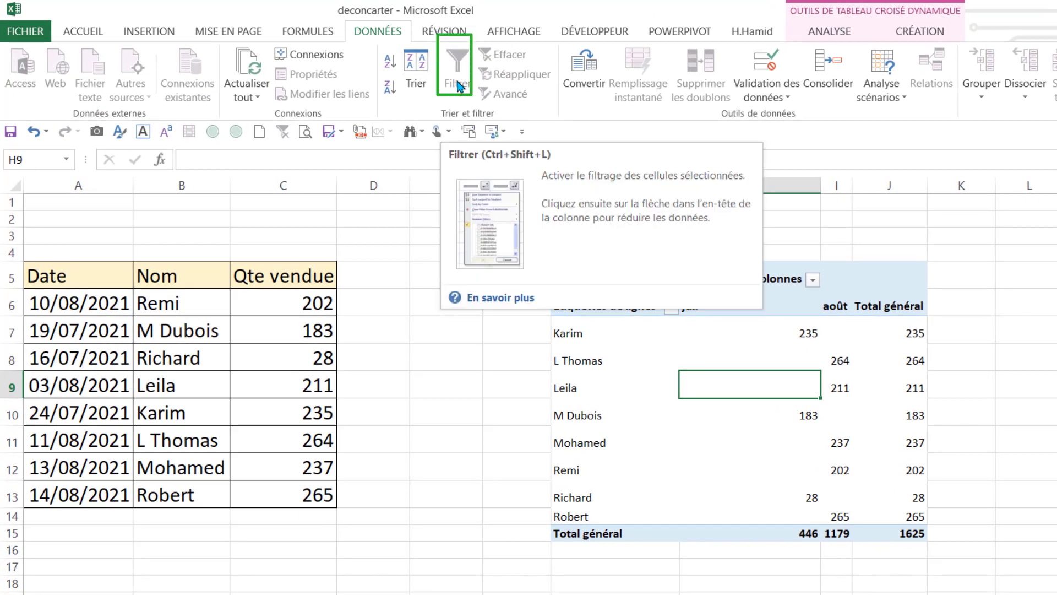
pyautogui.click(1052, 345)
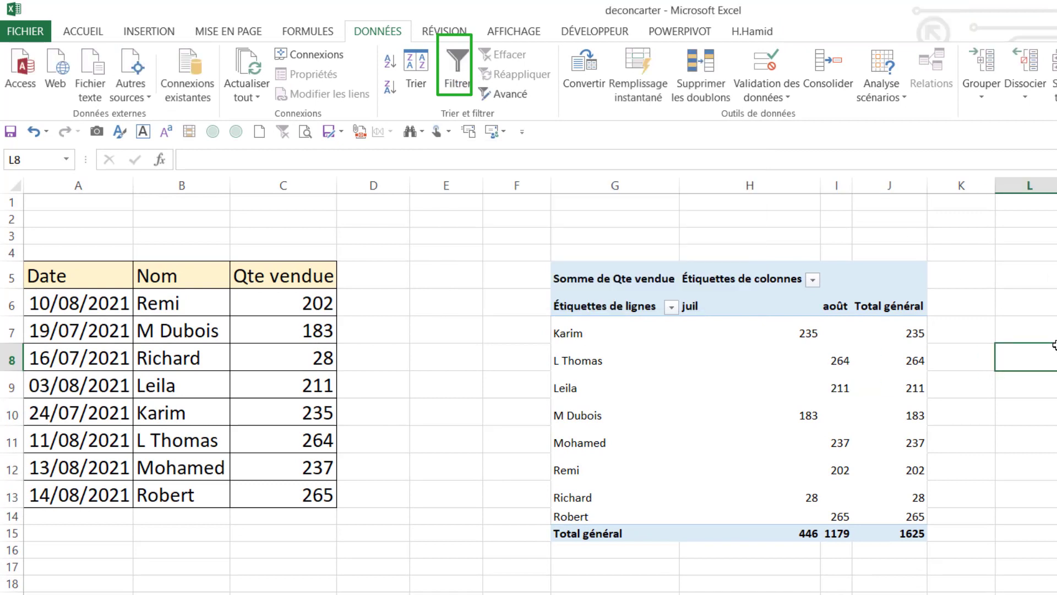
pyautogui.click(457, 86)
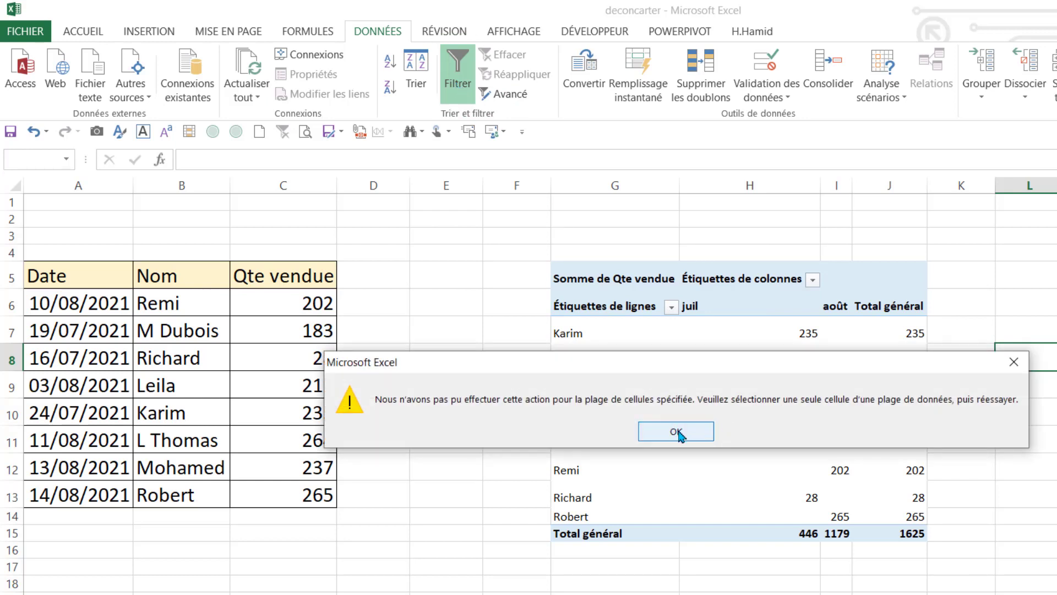
pyautogui.click(678, 435)
pyautogui.click(491, 350)
# - Select F4:K4, column K, row 16 and column F around the pivot and fill them light yellow
pyautogui.moveTo(513, 249); pyautogui.dragTo(938, 256)
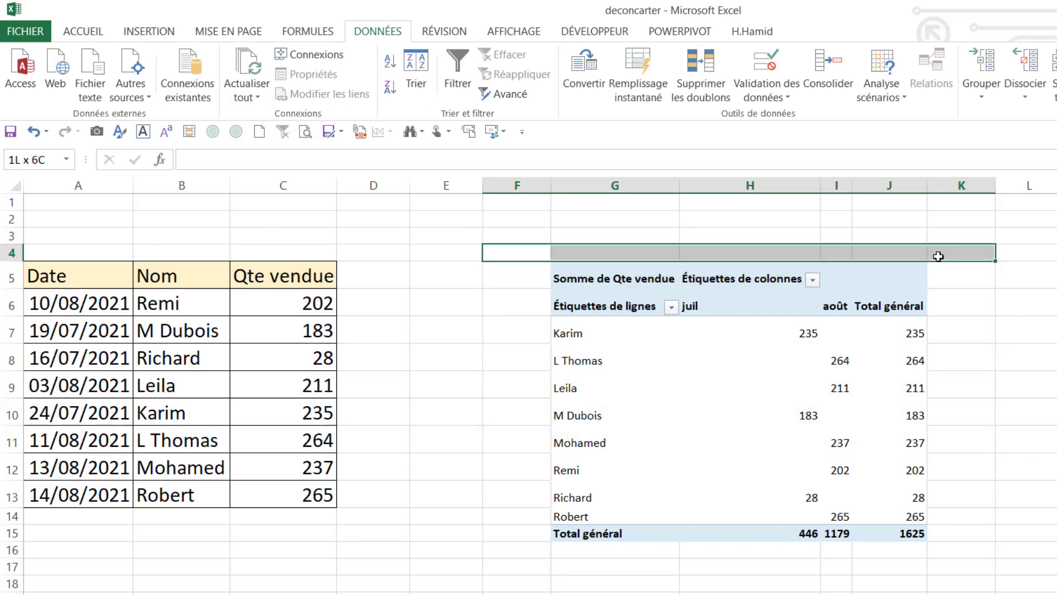
pyautogui.moveTo(955, 277)
pyautogui.mouseDown()
pyautogui.moveTo(939, 550)
pyautogui.moveTo(533, 551)
pyautogui.mouseUp()
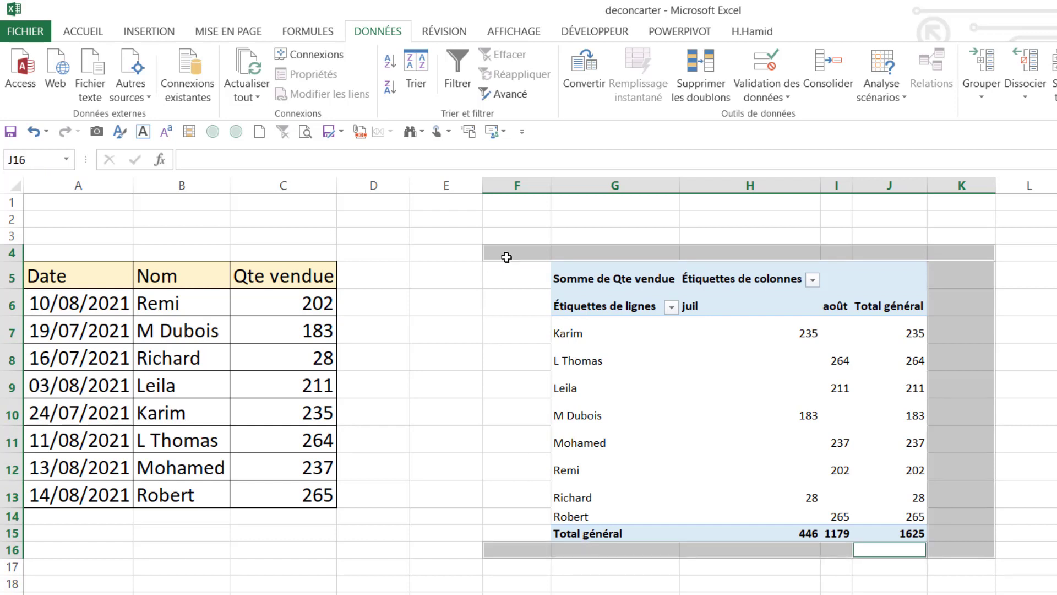
pyautogui.moveTo(506, 257); pyautogui.dragTo(503, 542)
pyautogui.rightClick(503, 518)
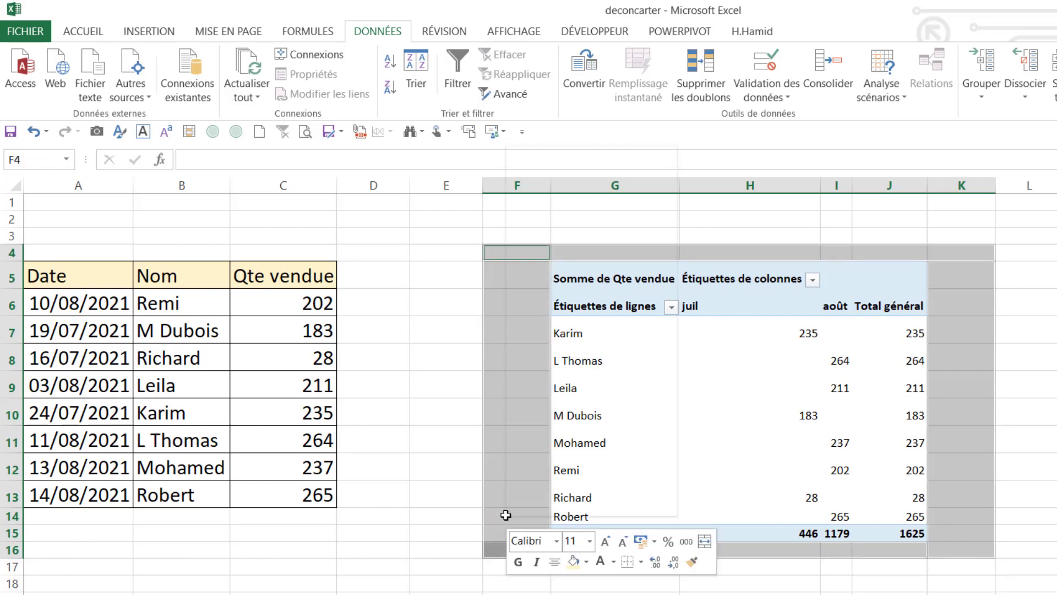
pyautogui.click(573, 561)
pyautogui.click(526, 384)
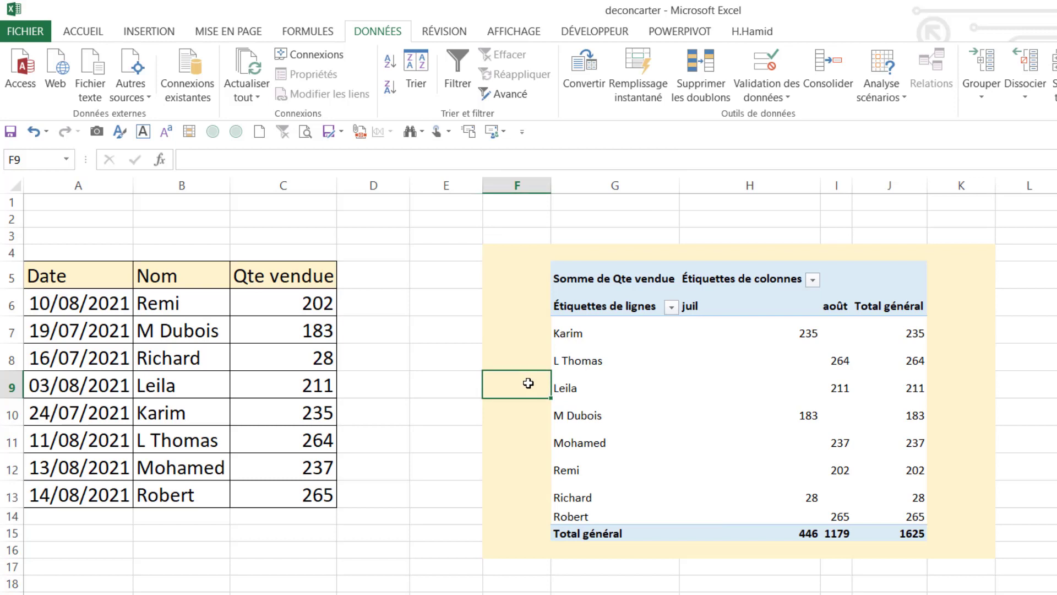
# - Toggle Données > Filtrer off and on from K10 and H4 to test filter placement
pyautogui.click(457, 74)
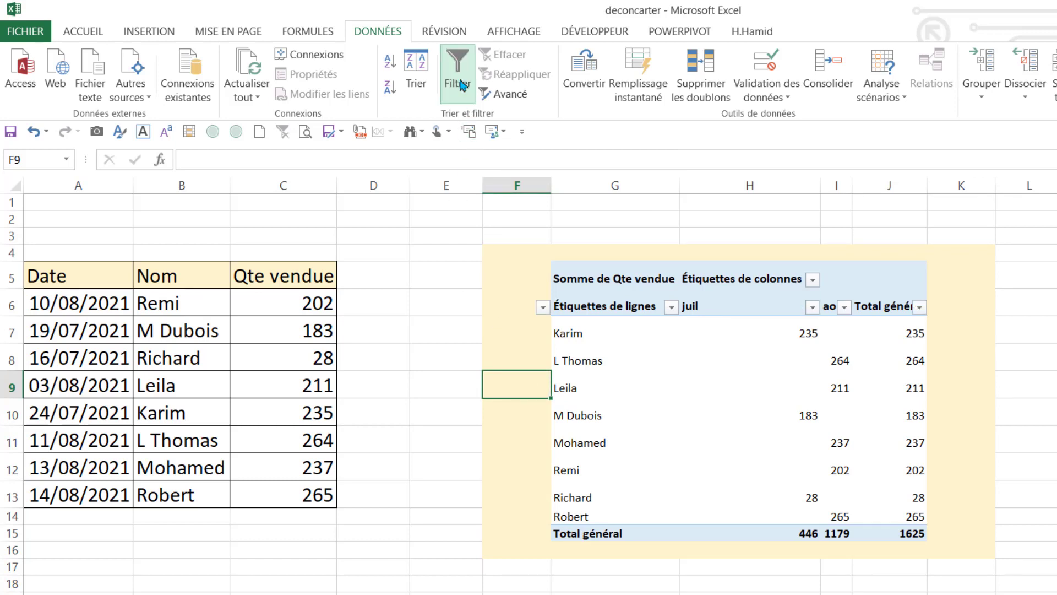
pyautogui.click(458, 74)
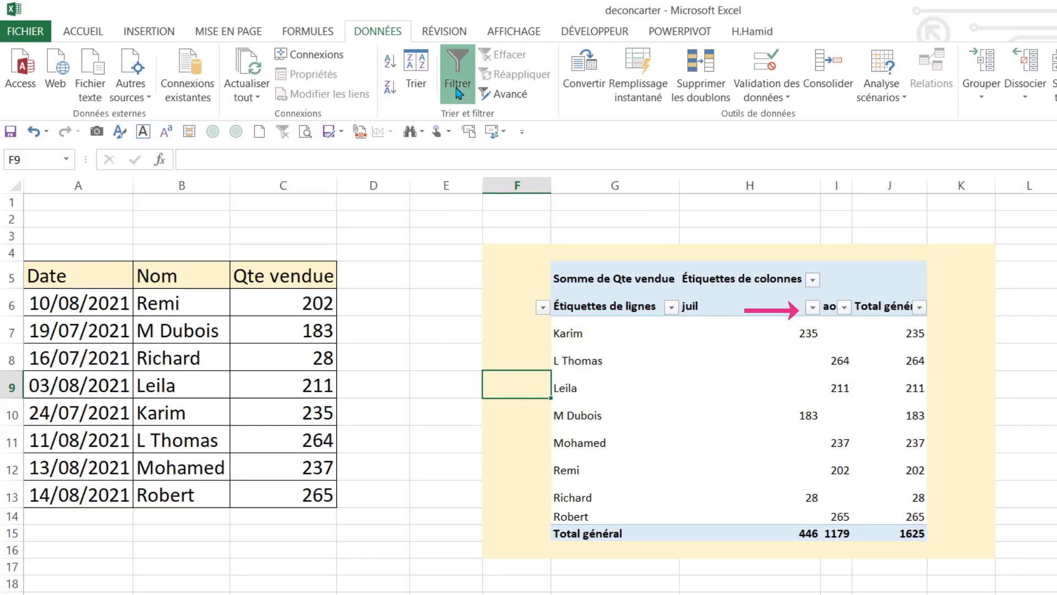
pyautogui.click(949, 411)
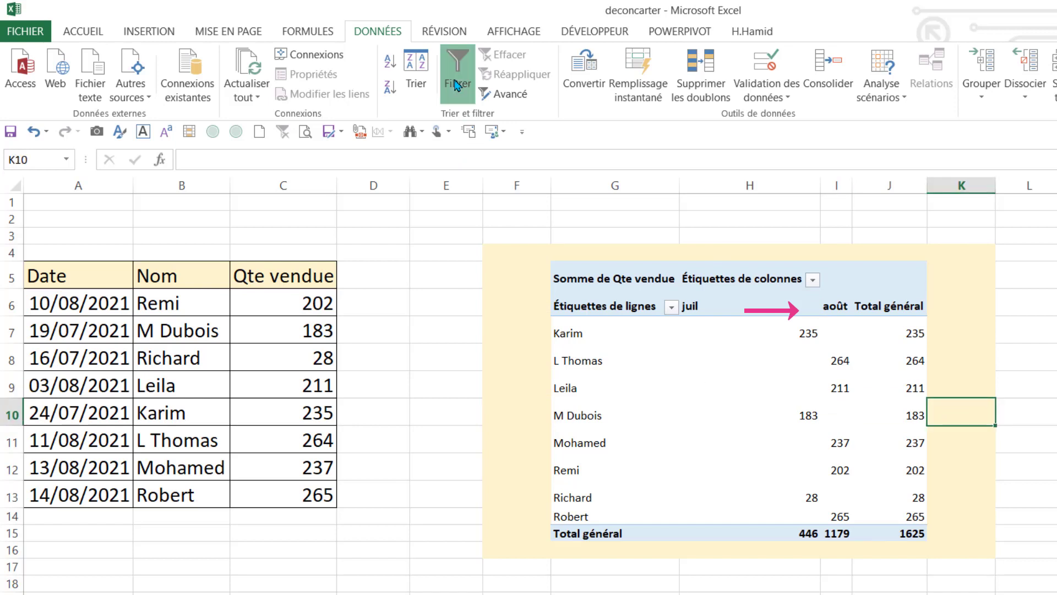
pyautogui.click(458, 74)
pyautogui.click(457, 82)
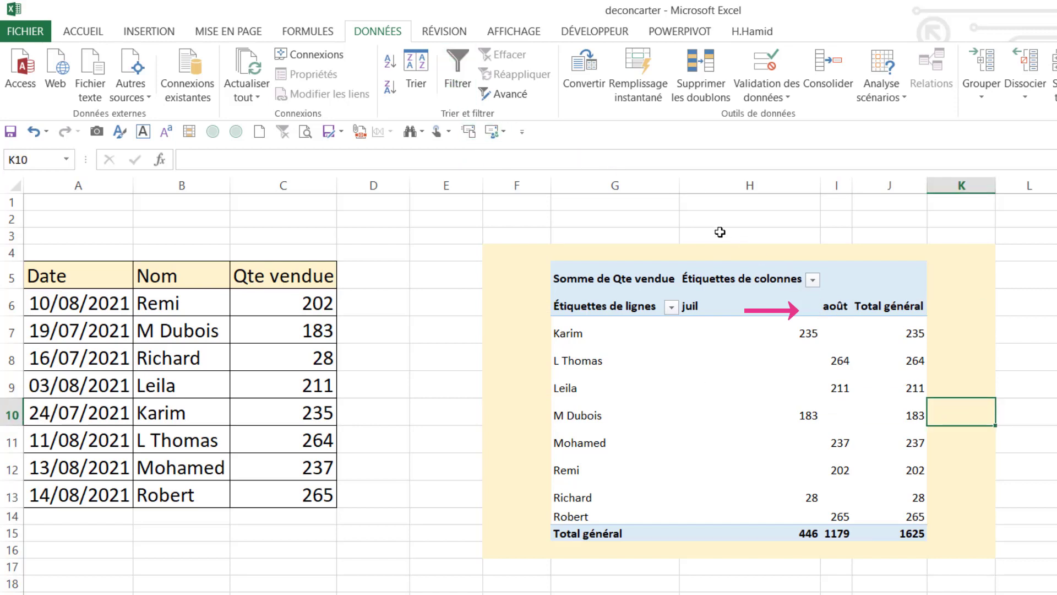
pyautogui.click(727, 251)
pyautogui.click(463, 83)
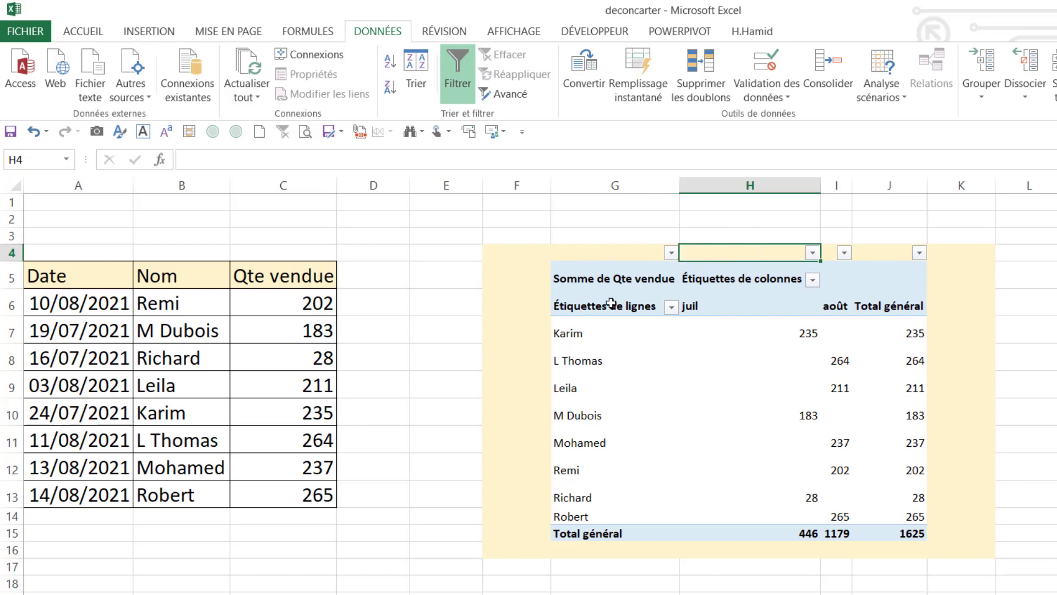
# - Reapply the filter from F6 so the arrows sit on the pivot header row
pyautogui.click(533, 307)
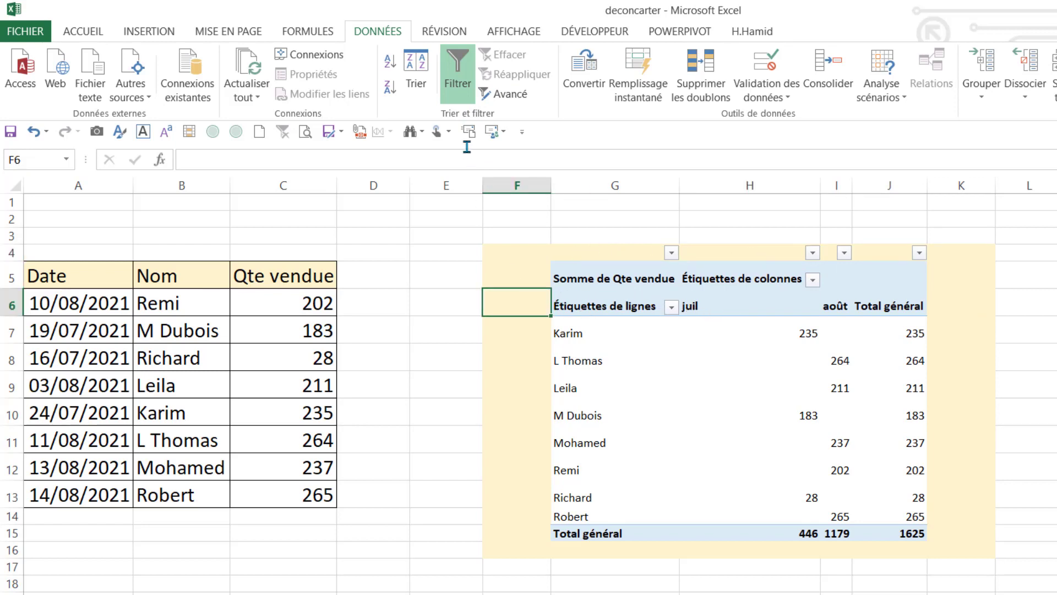
pyautogui.click(457, 82)
pyautogui.click(458, 82)
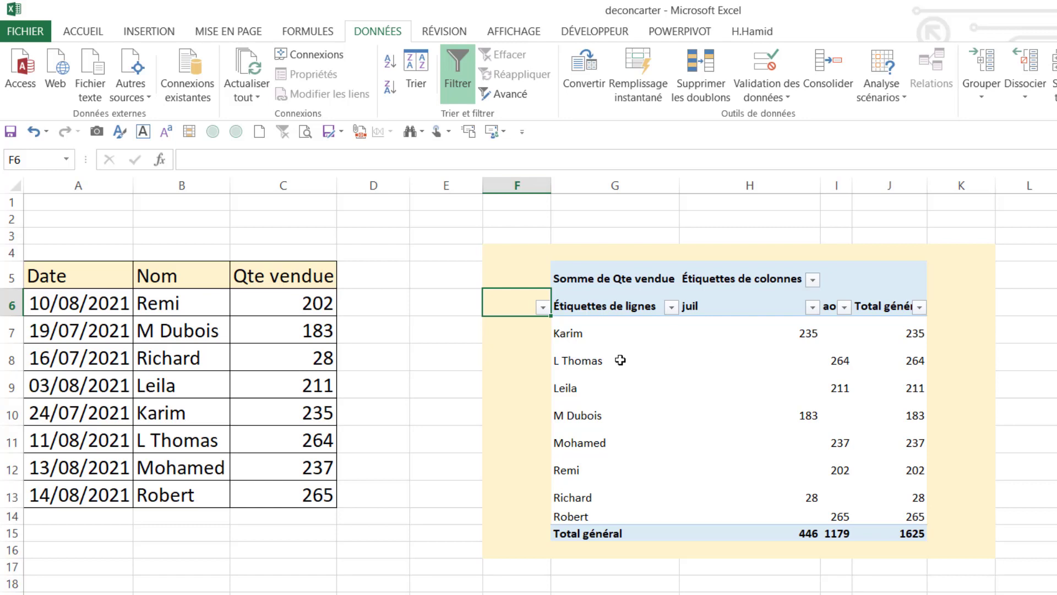
pyautogui.click(535, 505)
pyautogui.click(464, 82)
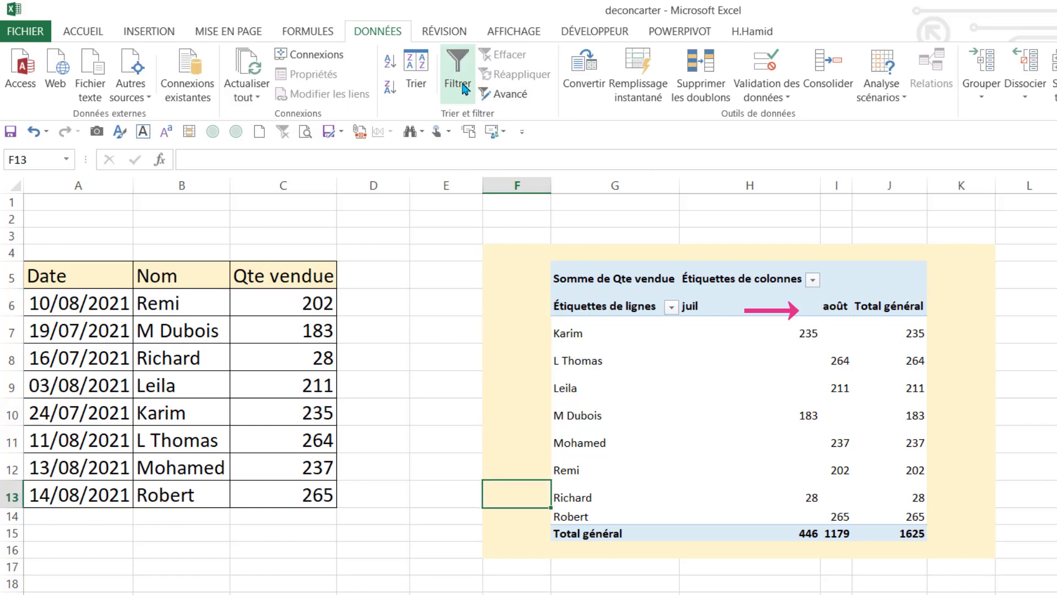
pyautogui.click(458, 71)
# - Filter Total général to exclude the 183, 211 and 235 totals
pyautogui.click(917, 307)
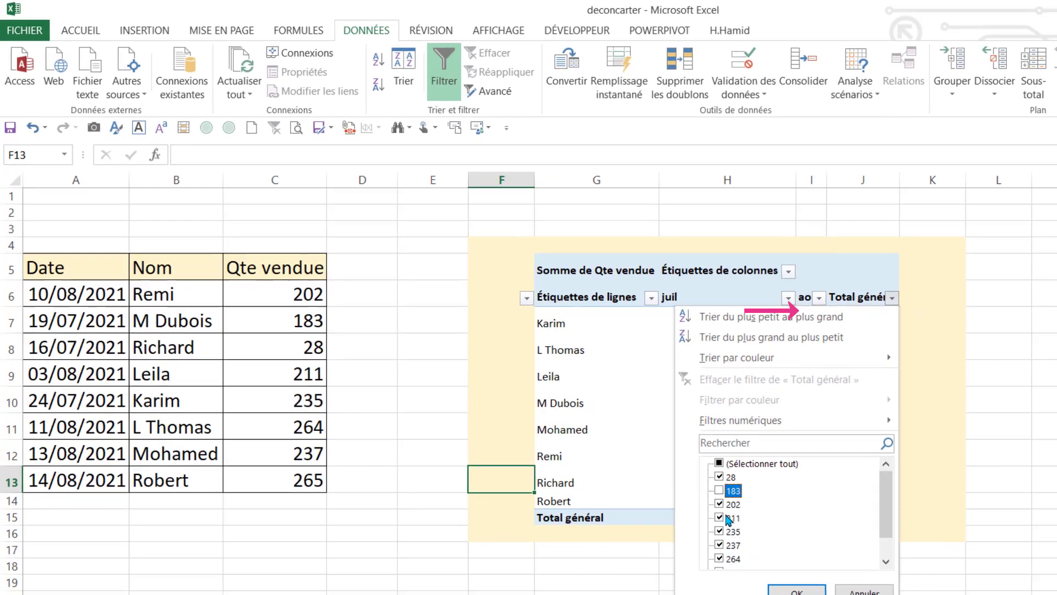
pyautogui.click(741, 506)
pyautogui.click(741, 534)
pyautogui.click(741, 547)
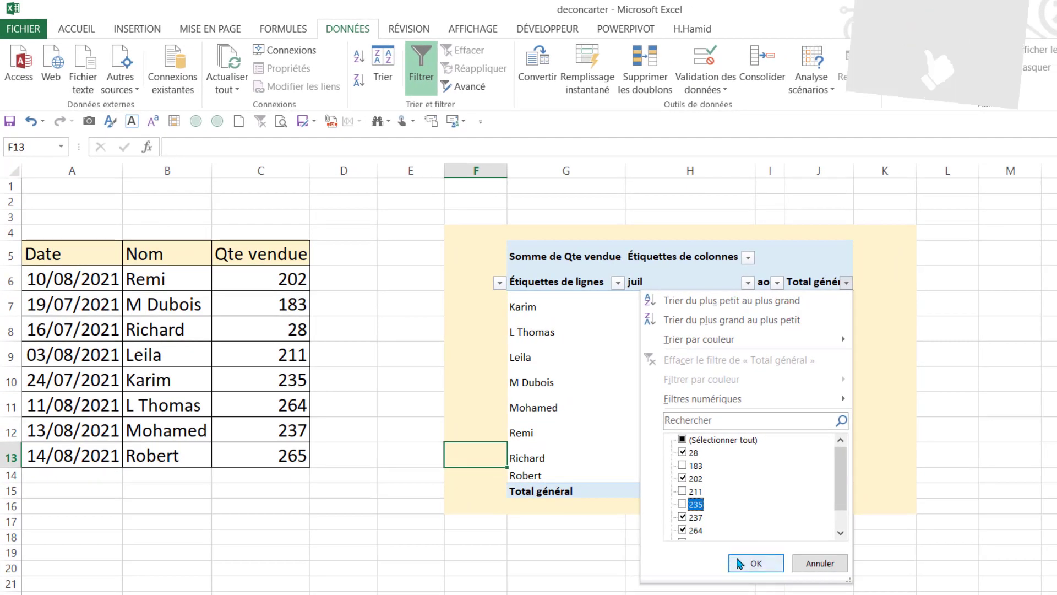
pyautogui.click(722, 422)
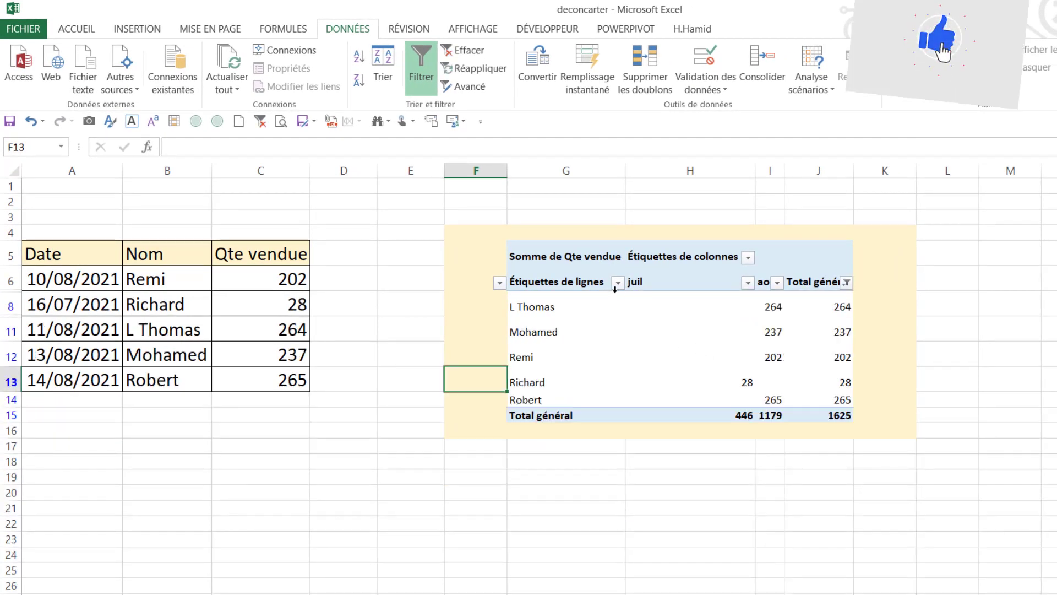
# - Filter the août column to exclude the value 264
pyautogui.click(776, 282)
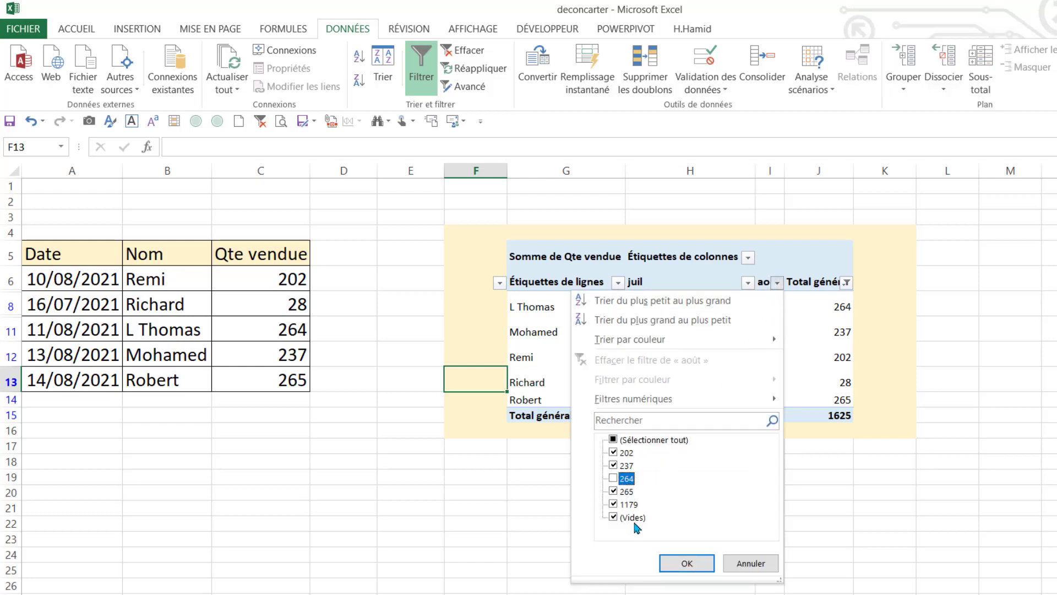
pyautogui.click(682, 563)
pyautogui.click(679, 331)
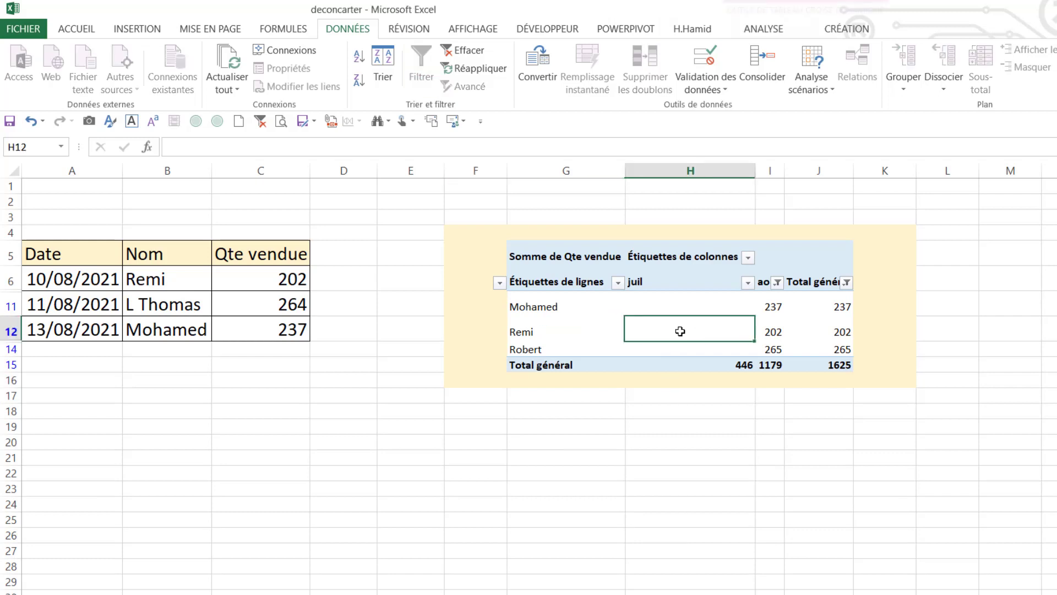
# - Clear all filters so every name and row returns
pyautogui.click(873, 327)
pyautogui.click(477, 335)
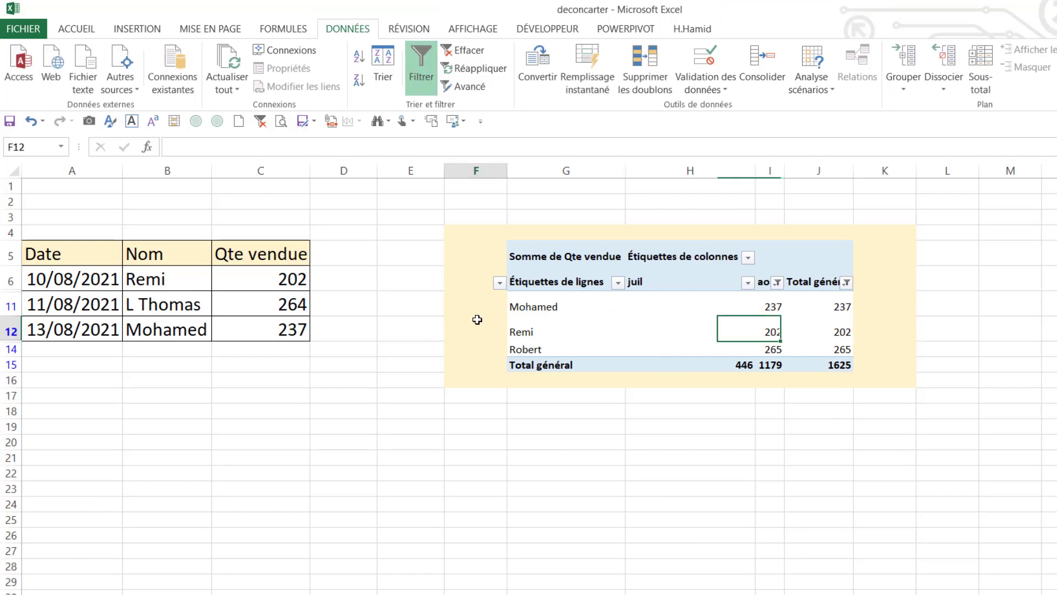
pyautogui.click(462, 51)
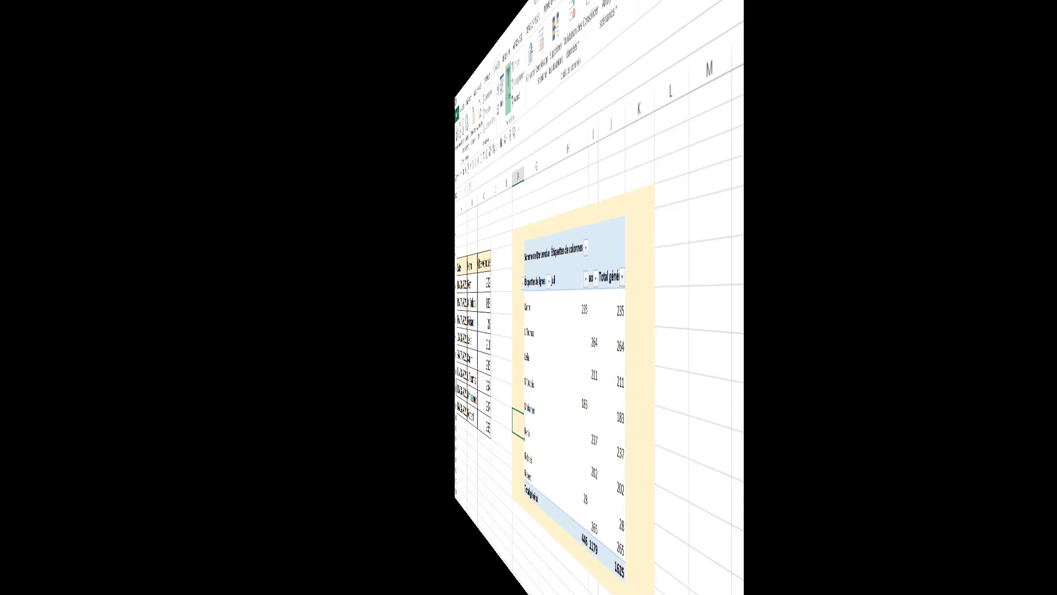
# - On the Feuil3 examples sheet, nudge the comment screenshot slightly up and to the right
pyautogui.click(408, 481)
pyautogui.click(476, 238)
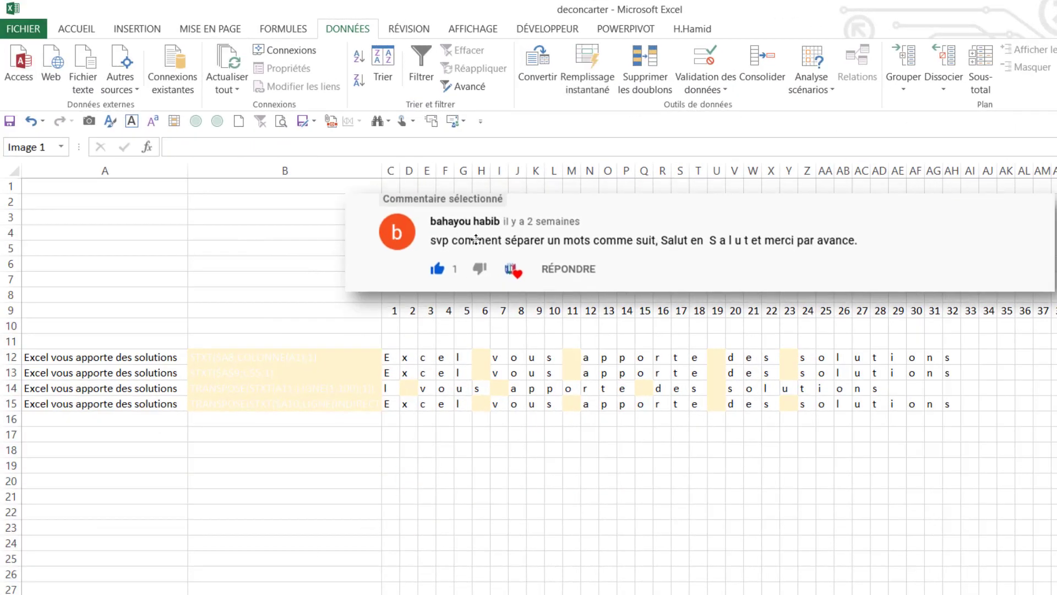
pyautogui.moveTo(476, 239); pyautogui.dragTo(494, 233)
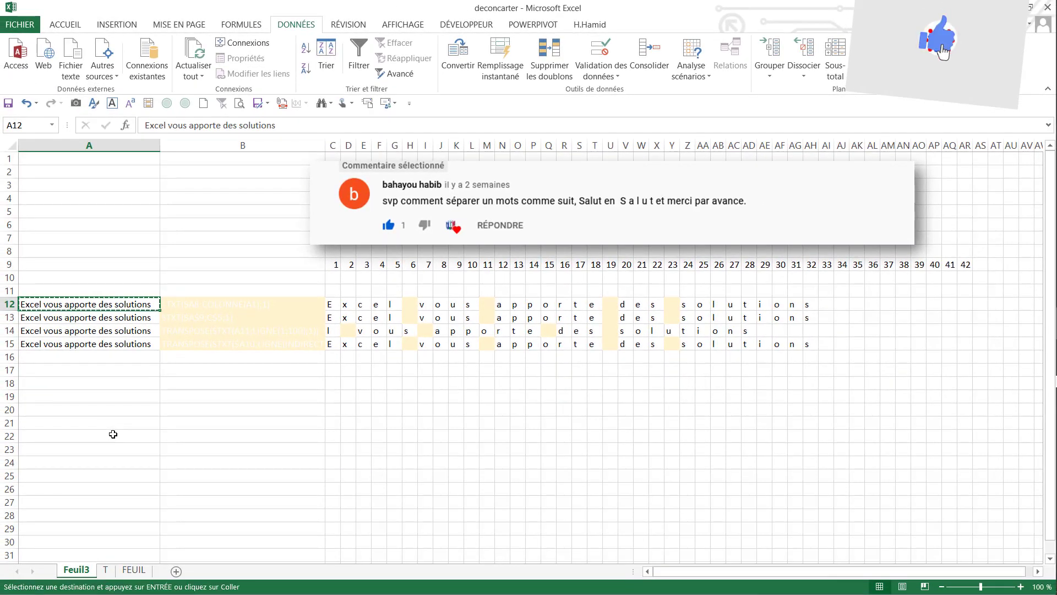
# - Paste the sentence into A22 and begin an STXT formula in C22 on A22 with COLONNE
pyautogui.click(113, 435)
pyautogui.write('Excel vous apporte des solutions')
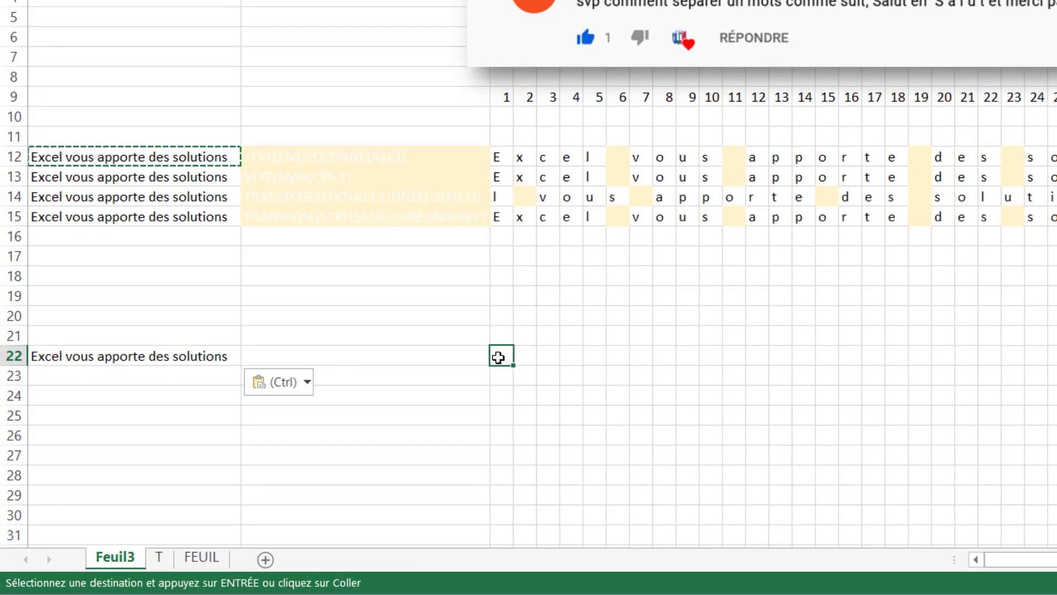
pyautogui.click(498, 358)
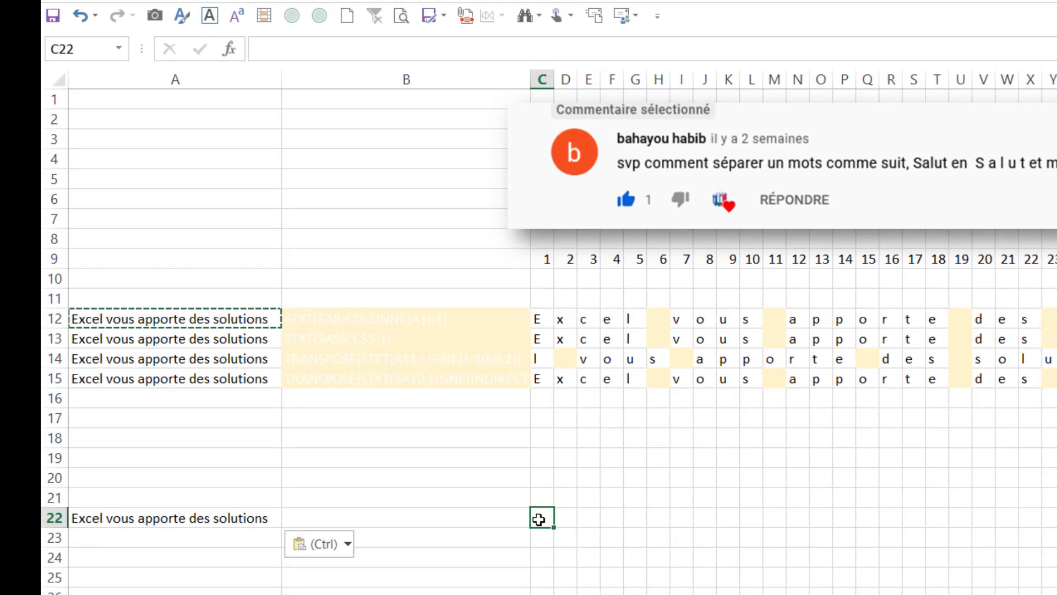
pyautogui.write('=ST')
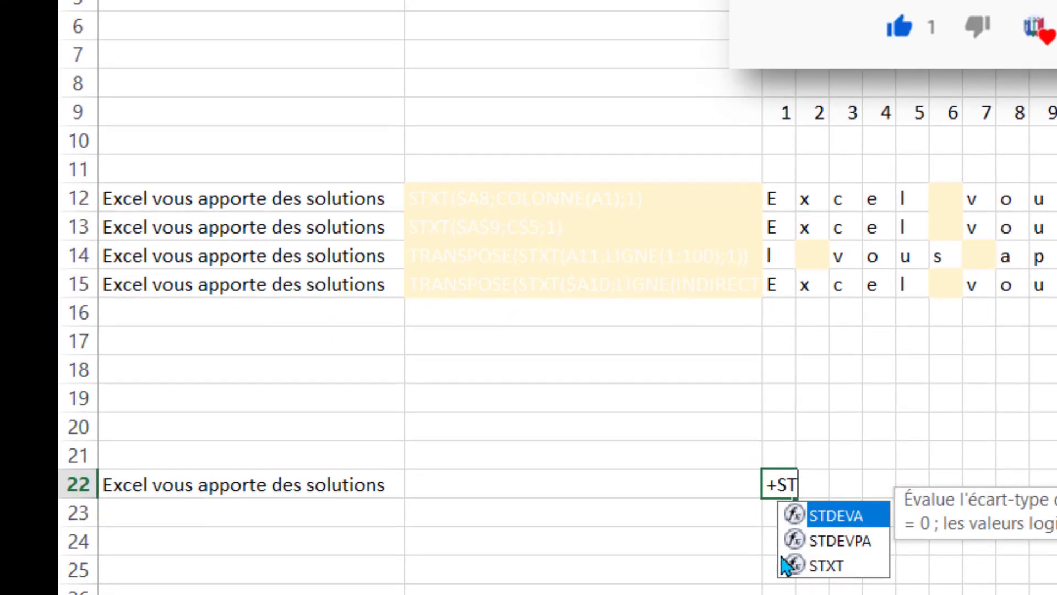
pyautogui.doubleClick(820, 566)
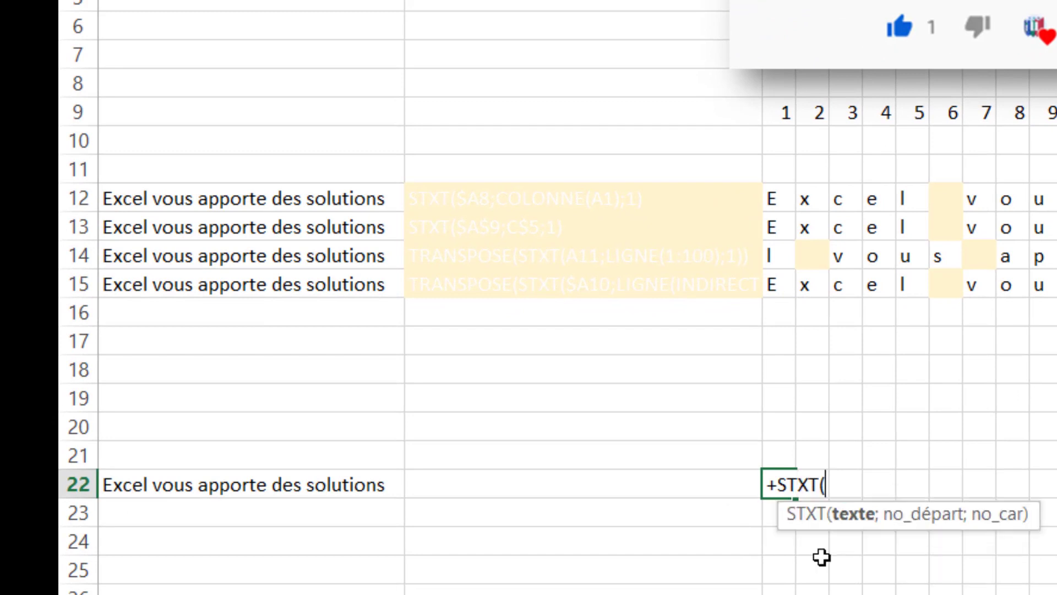
pyautogui.click(275, 486)
pyautogui.write(';')
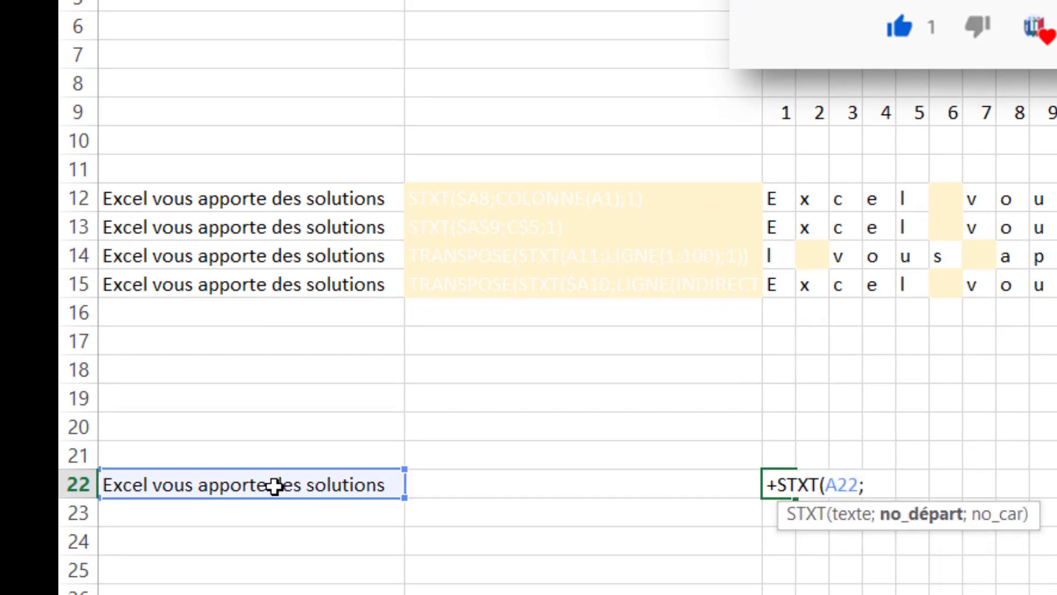
pyautogui.write('col')
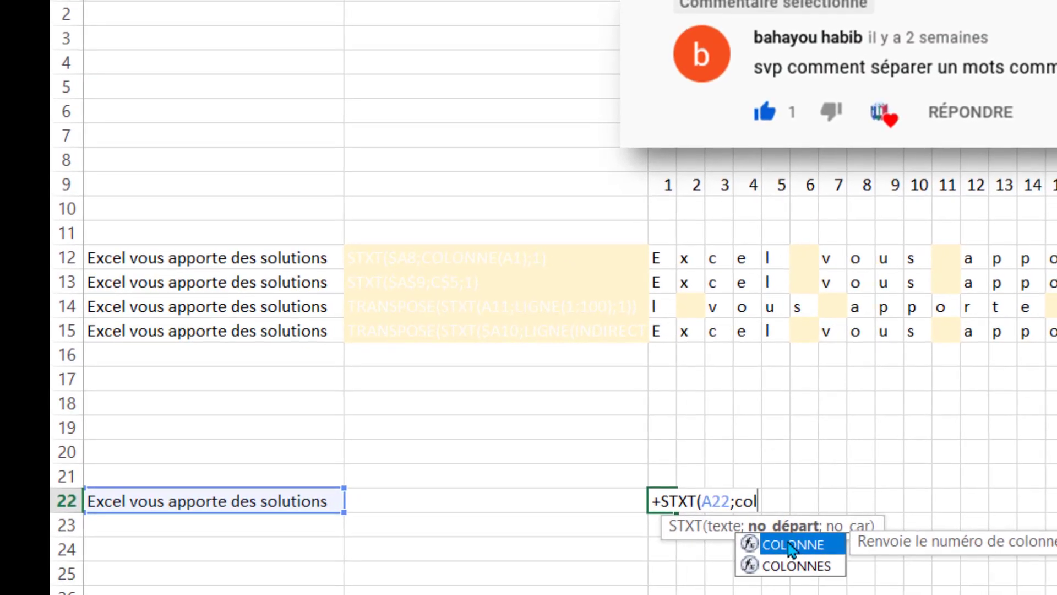
pyautogui.doubleClick(791, 545)
# - Finish =STXT($A$22;COLONNE(A1);1) in C22 and fill it across row 22 to AI22
pyautogui.write('a')
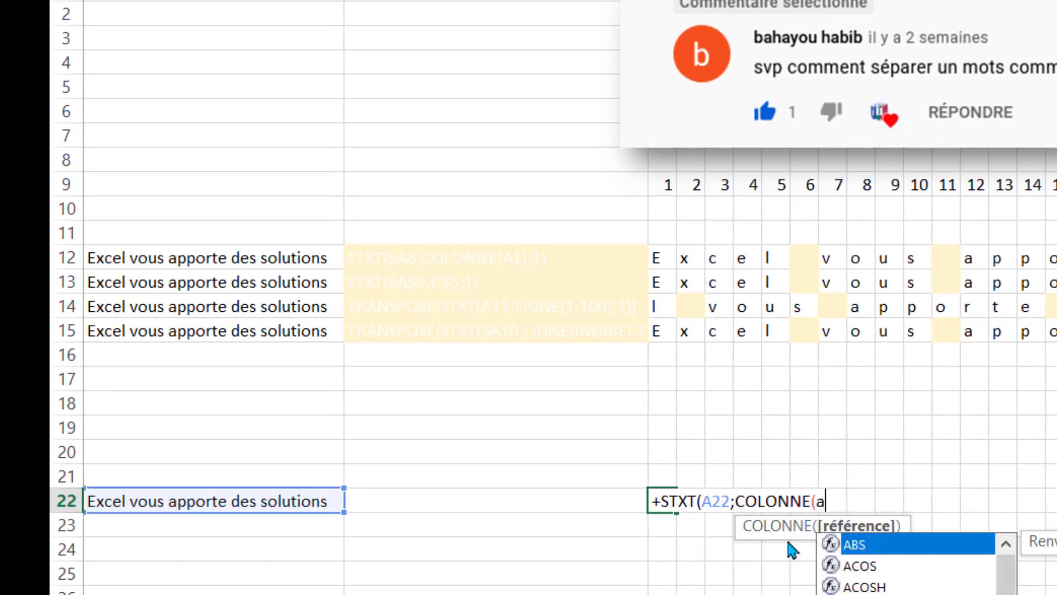
pyautogui.write('1);')
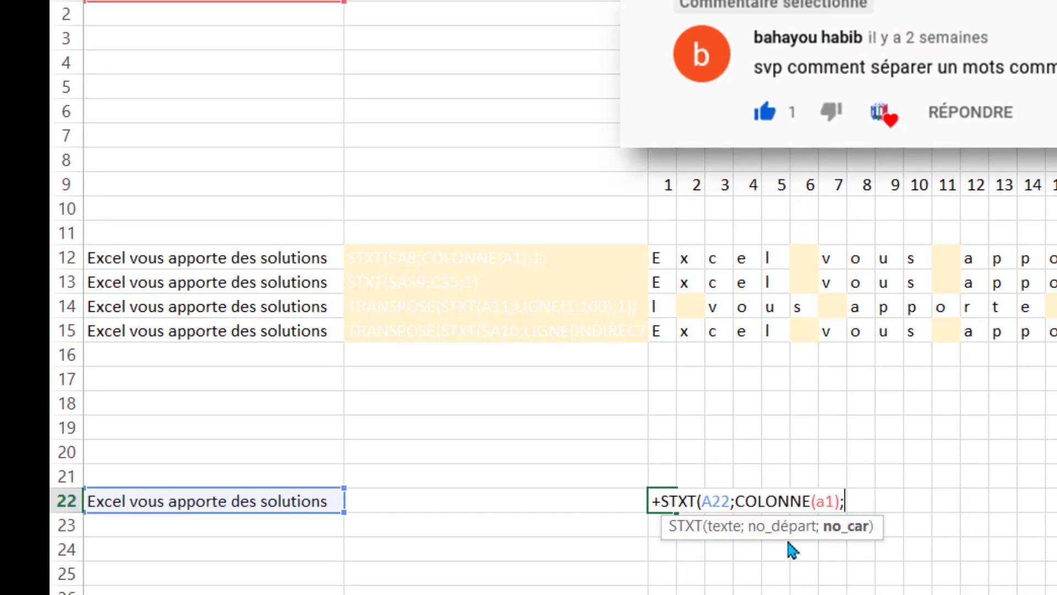
pyautogui.write('1)')
pyautogui.click(706, 503)
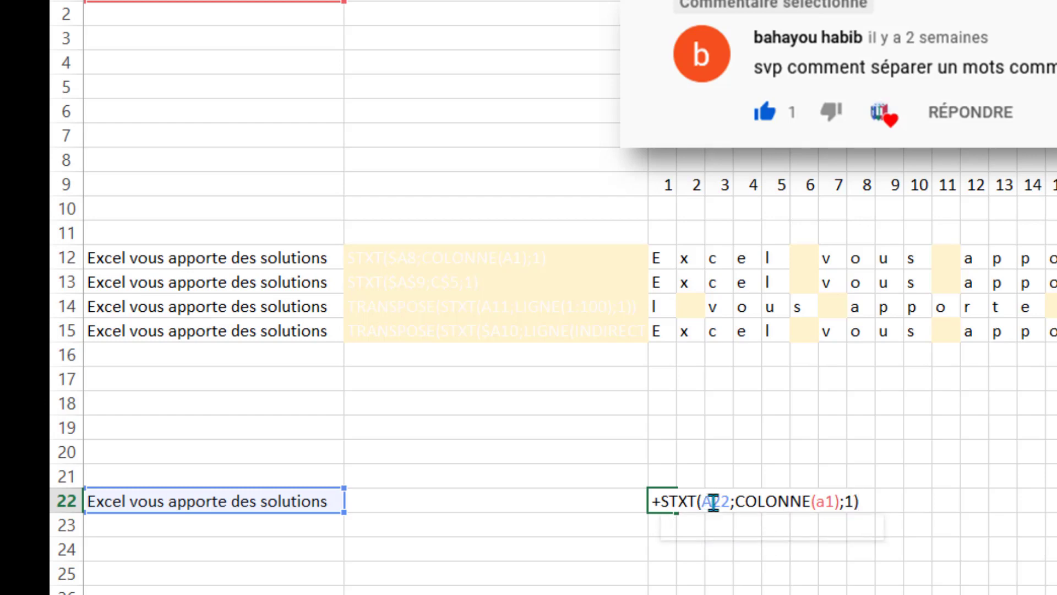
pyautogui.press('F4')
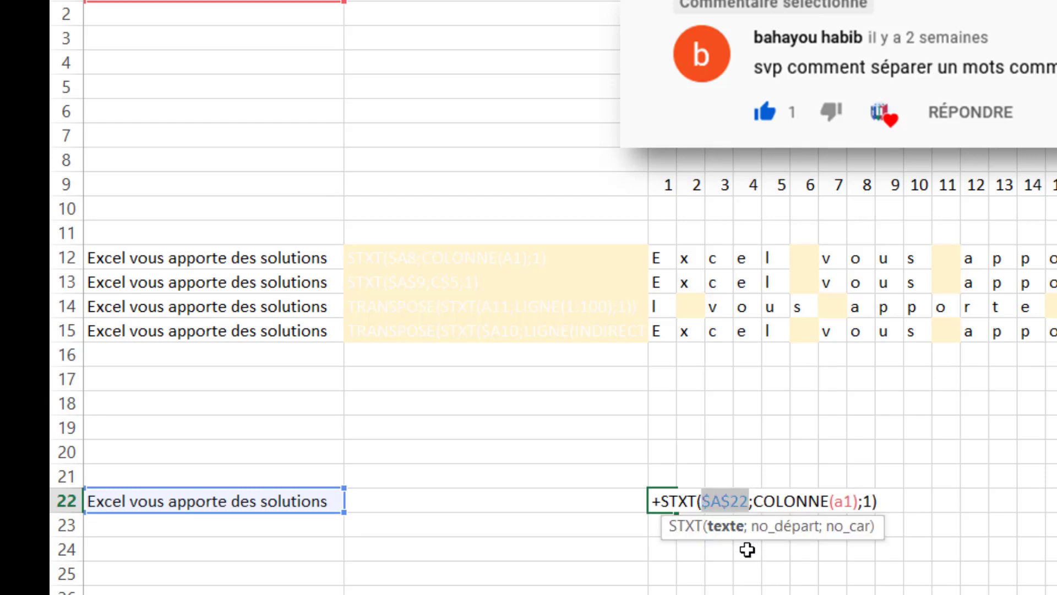
pyautogui.press('Return')
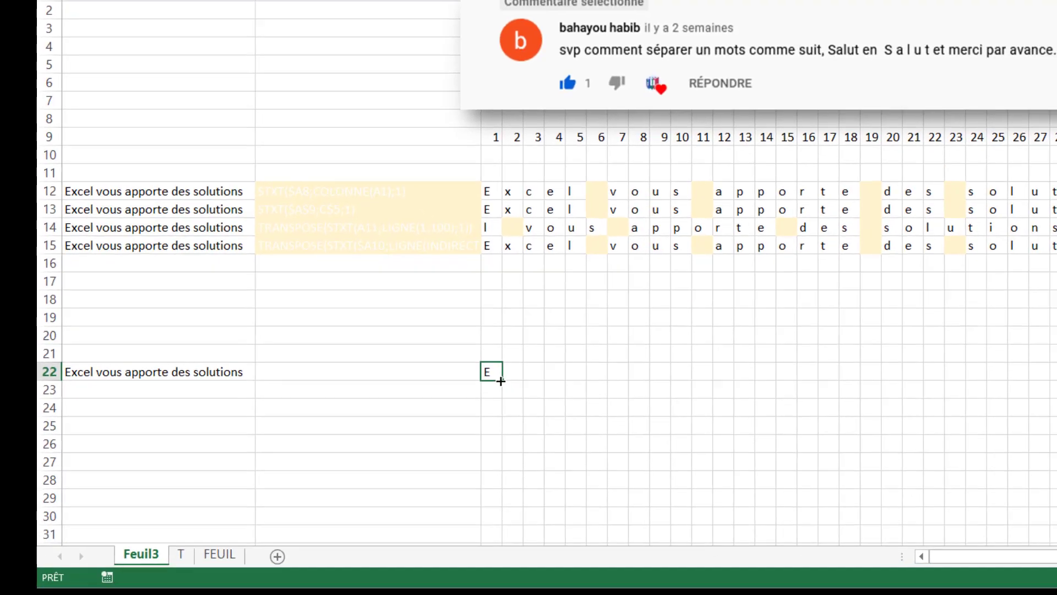
pyautogui.moveTo(501, 381); pyautogui.dragTo(1054, 381)
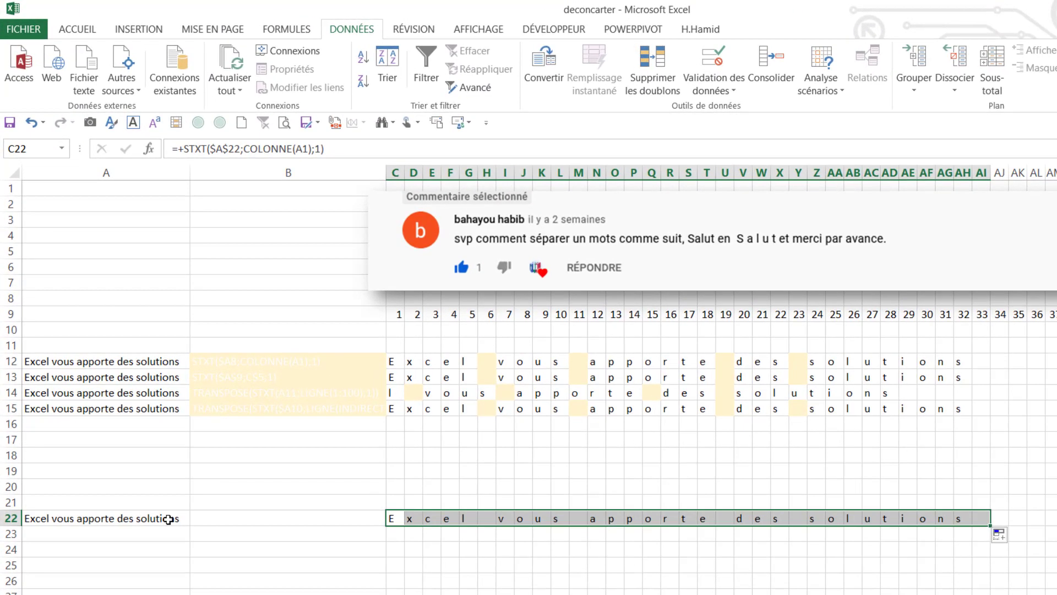
pyautogui.click(154, 439)
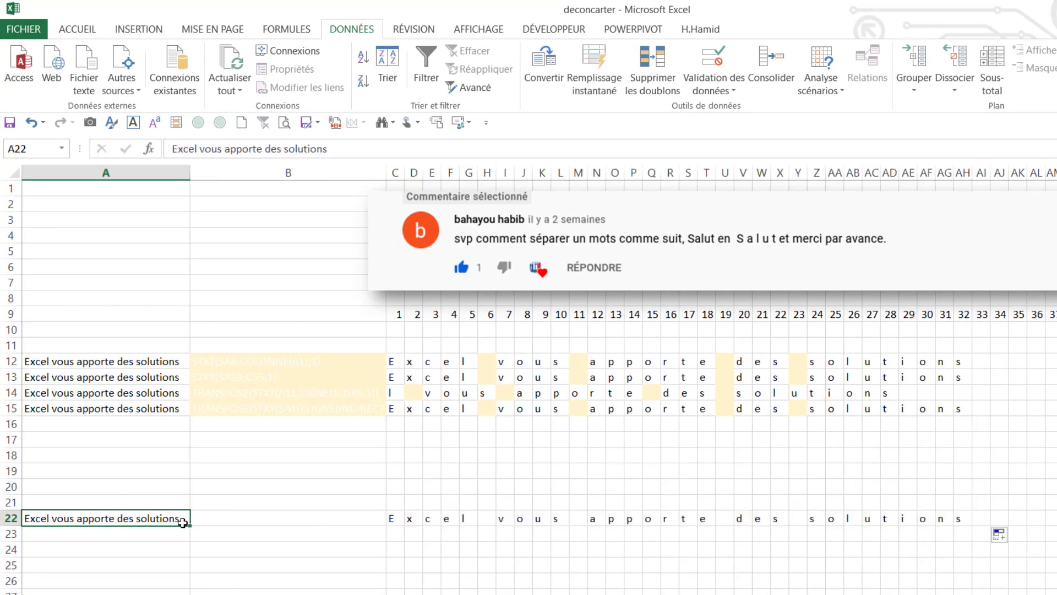
# - Copy the sentence into A23 and enter =STXT($A$23;C9;1) in C23
pyautogui.moveTo(191, 525); pyautogui.dragTo(190, 541)
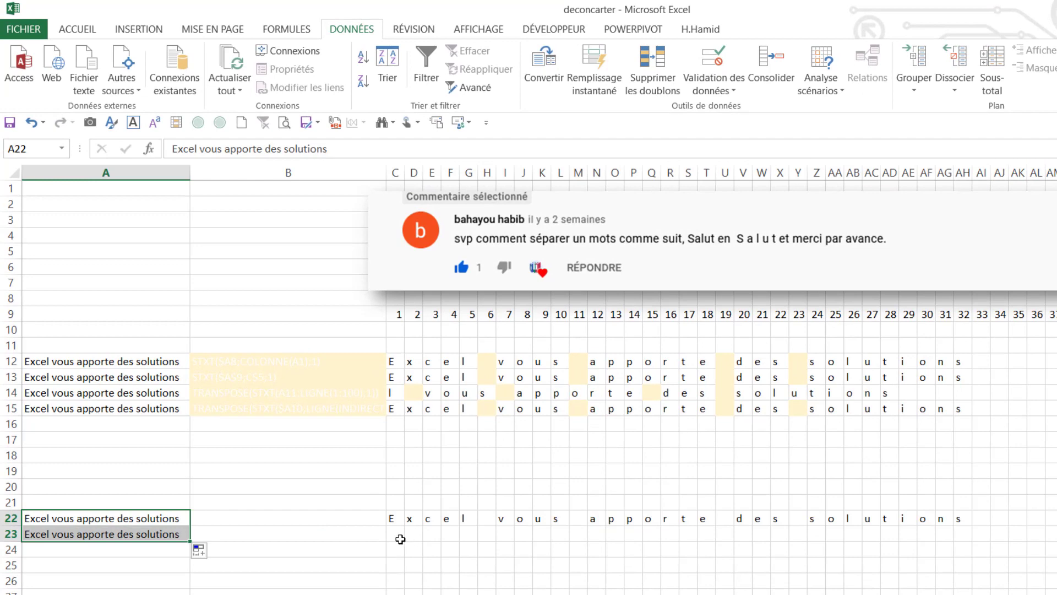
pyautogui.click(399, 539)
pyautogui.write('=s')
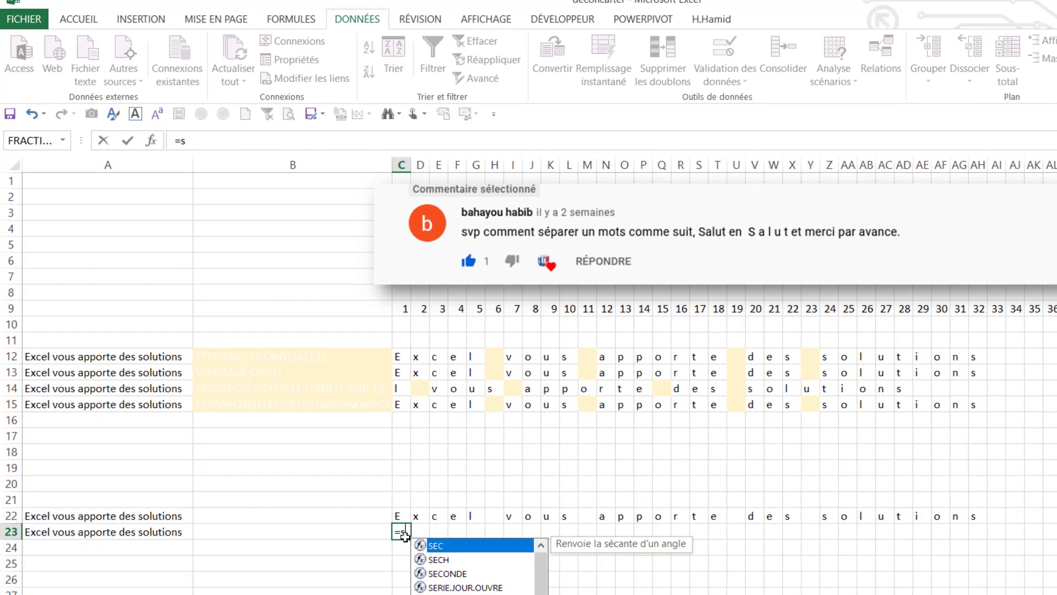
pyautogui.write('t')
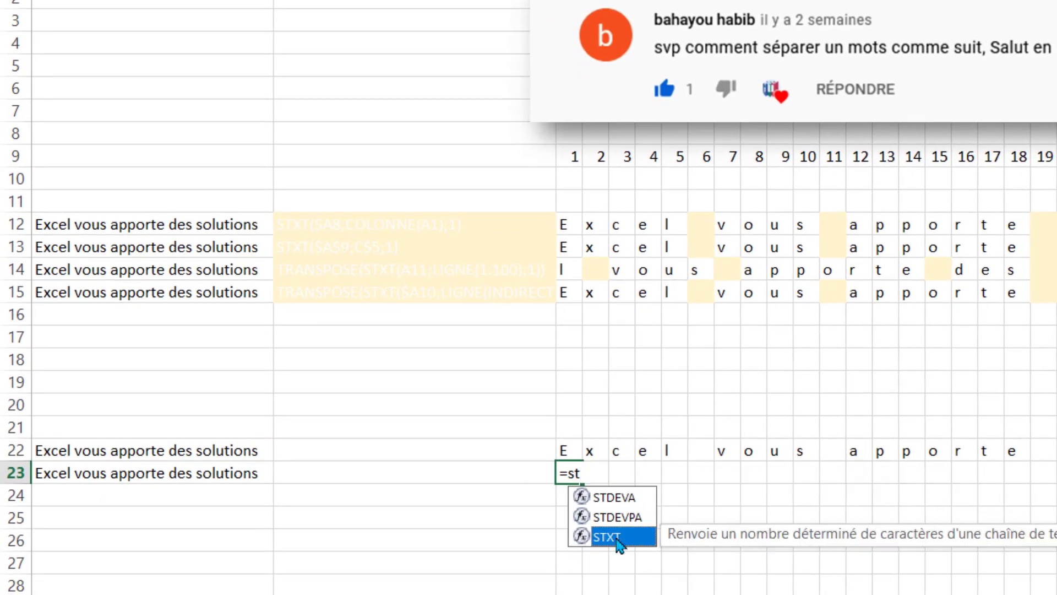
pyautogui.doubleClick(616, 537)
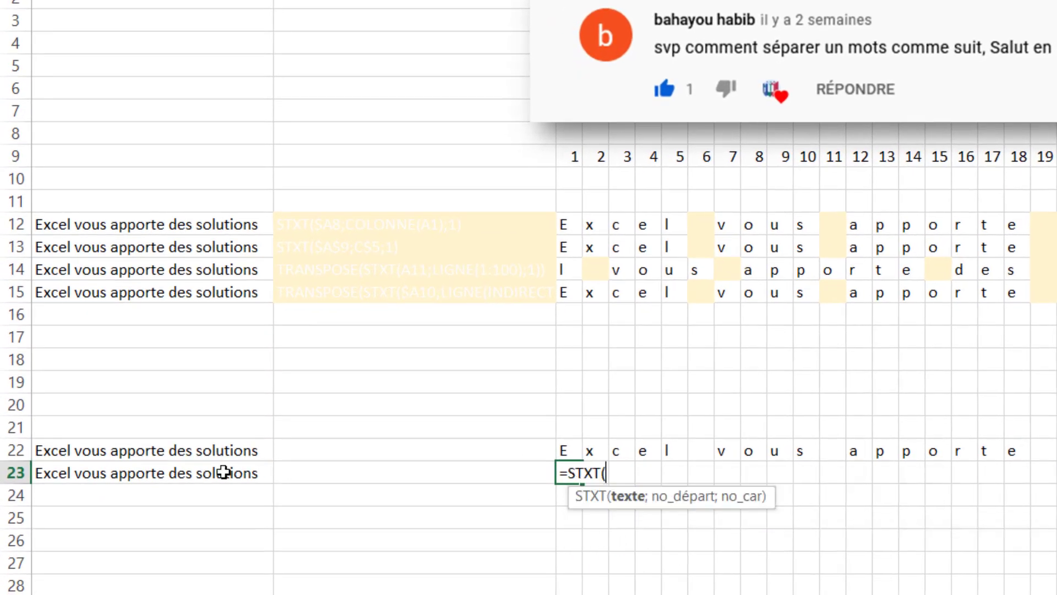
pyautogui.click(157, 472)
pyautogui.press('F4')
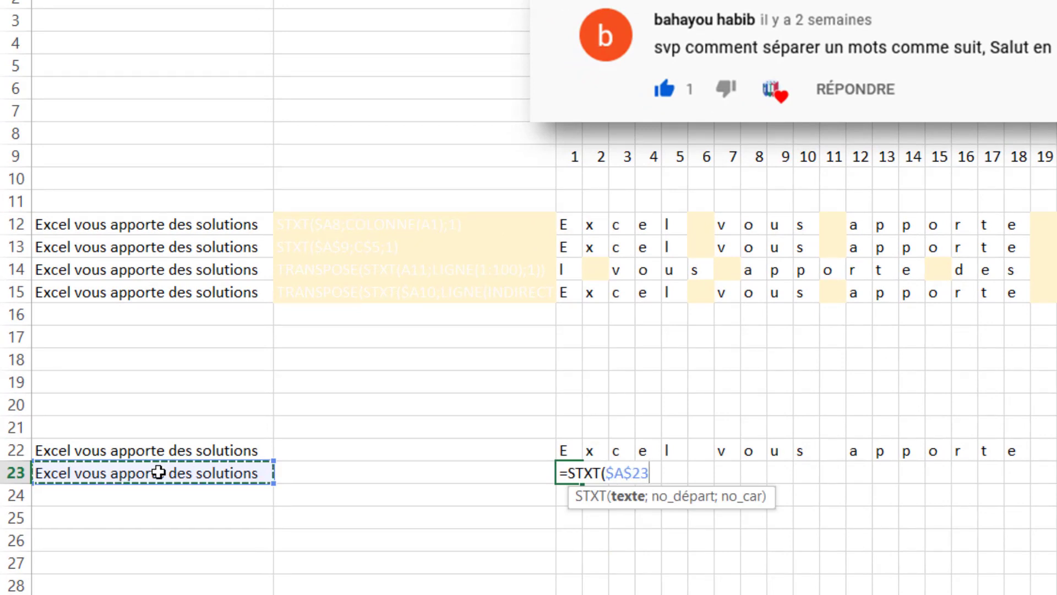
pyautogui.write(';')
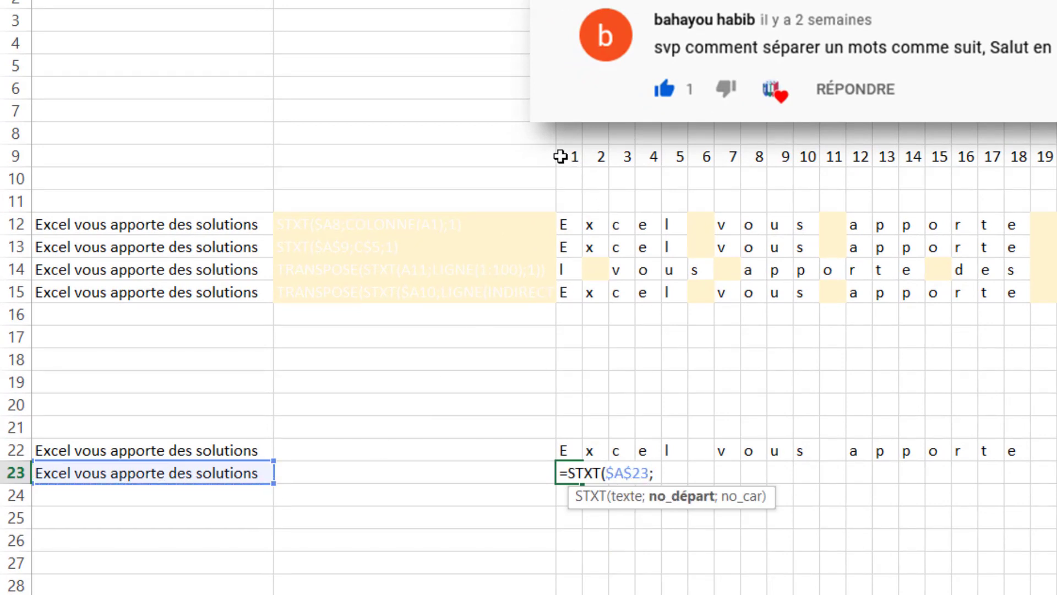
pyautogui.click(567, 157)
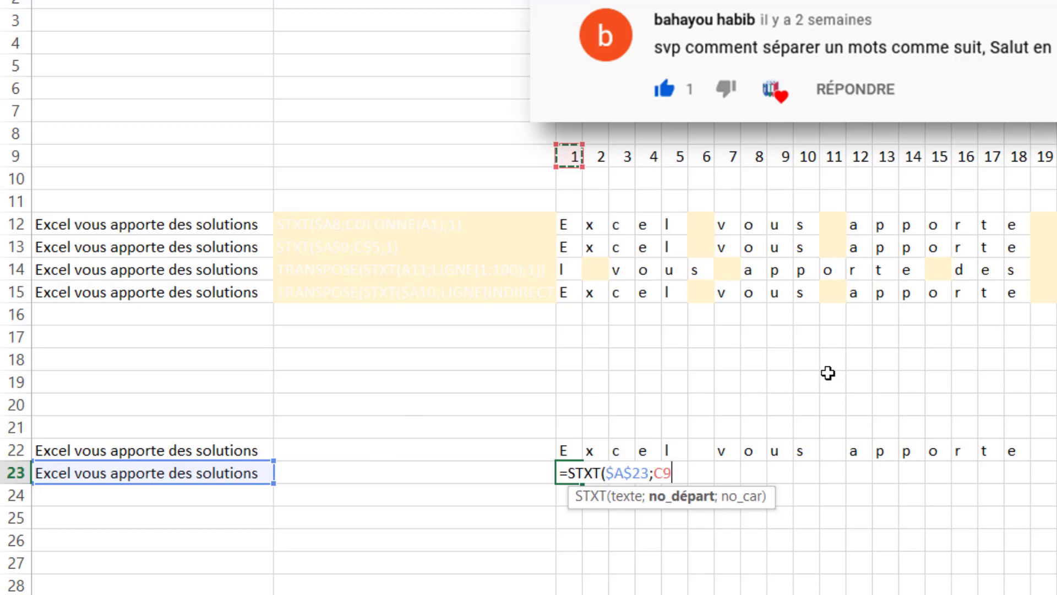
pyautogui.write(';1')
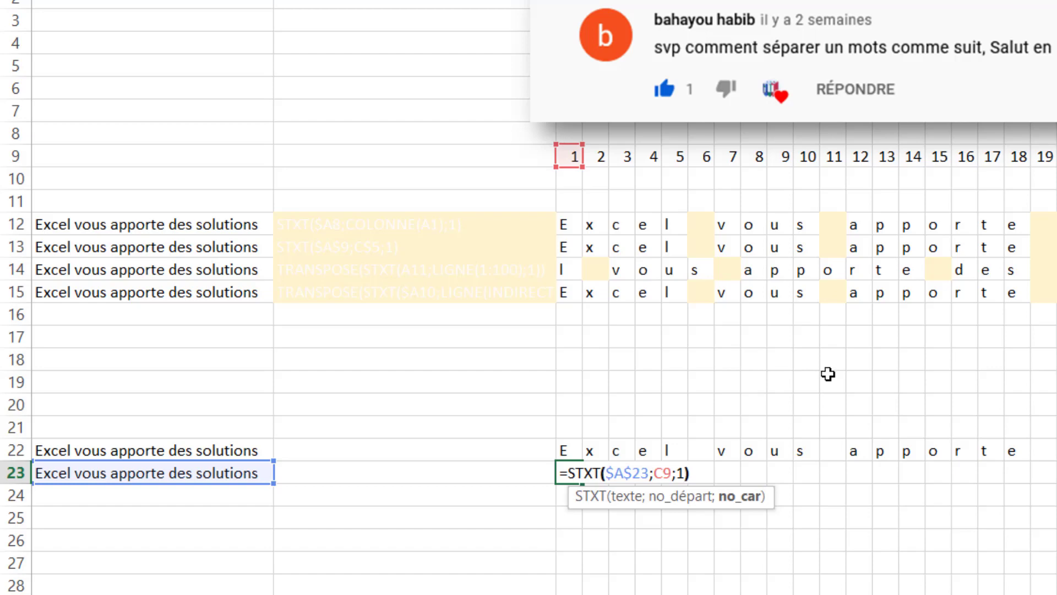
pyautogui.press('Return')
# - Fill the C23 formula across row 23 to column AN
pyautogui.click(386, 425)
pyautogui.moveTo(392, 432); pyautogui.dragTo(1025, 494)
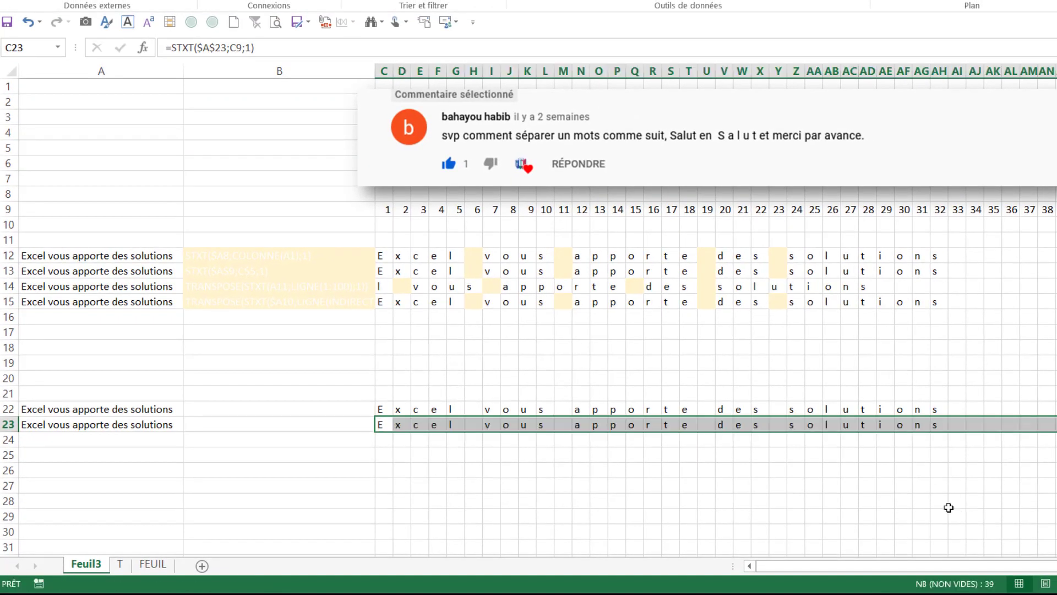
pyautogui.click(164, 423)
pyautogui.click(184, 432)
pyautogui.click(178, 429)
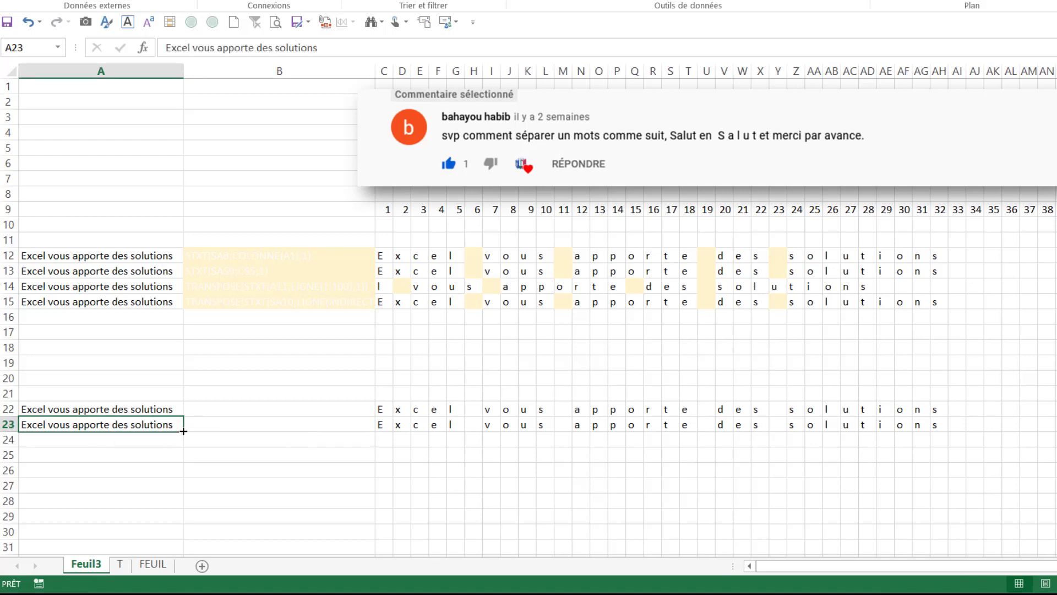
# - Copy the sentence into A24 and enter STXT(A24;LIGNE(1:100);1) in C24
pyautogui.moveTo(183, 431); pyautogui.dragTo(183, 445)
pyautogui.click(383, 440)
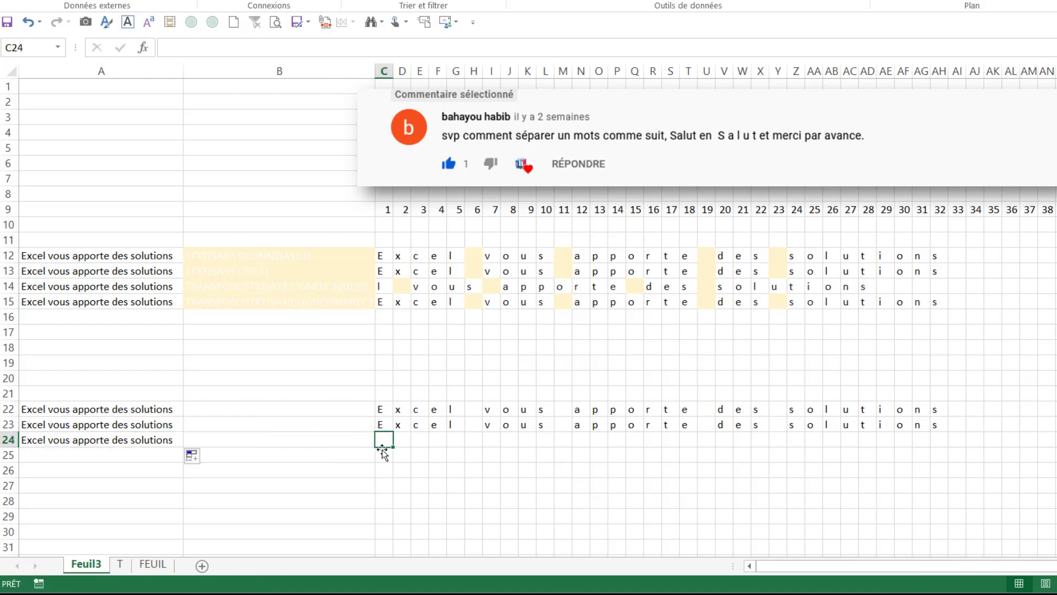
pyautogui.write('=st')
pyautogui.doubleClick(406, 483)
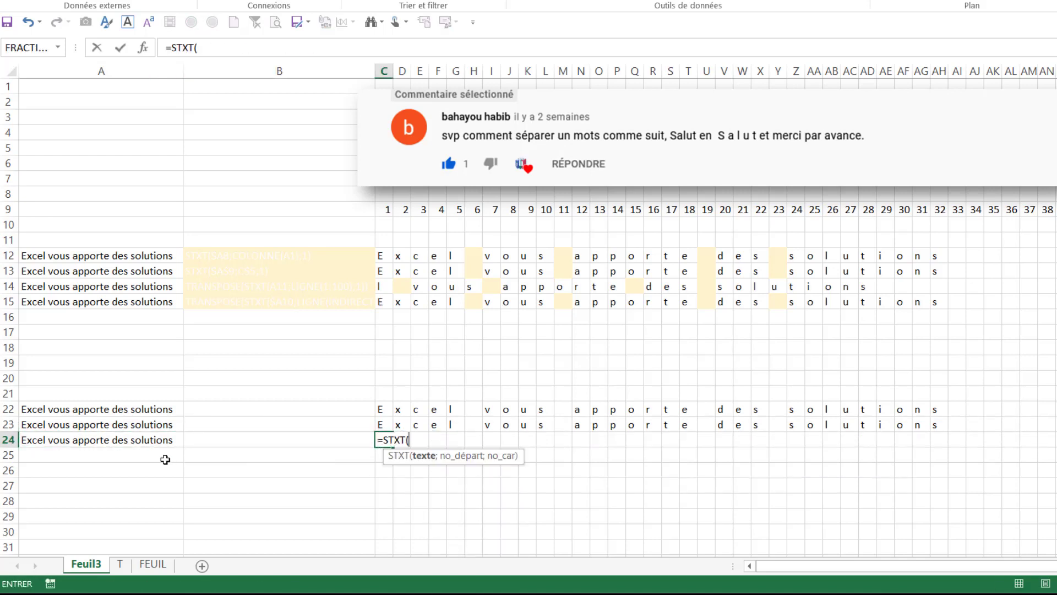
pyautogui.click(134, 443)
pyautogui.write(';')
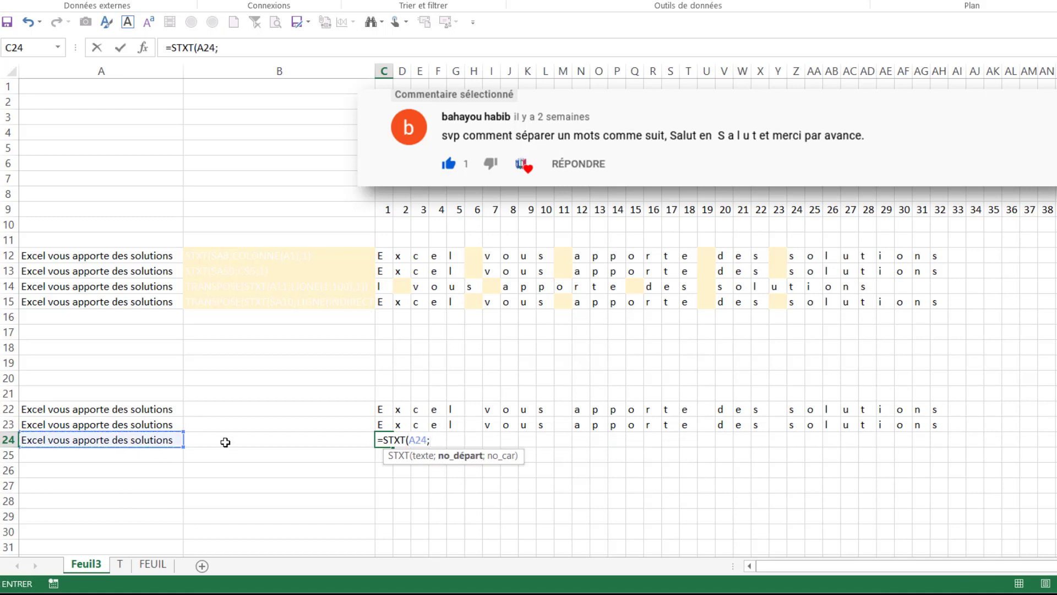
pyautogui.write('li')
pyautogui.doubleClick(455, 482)
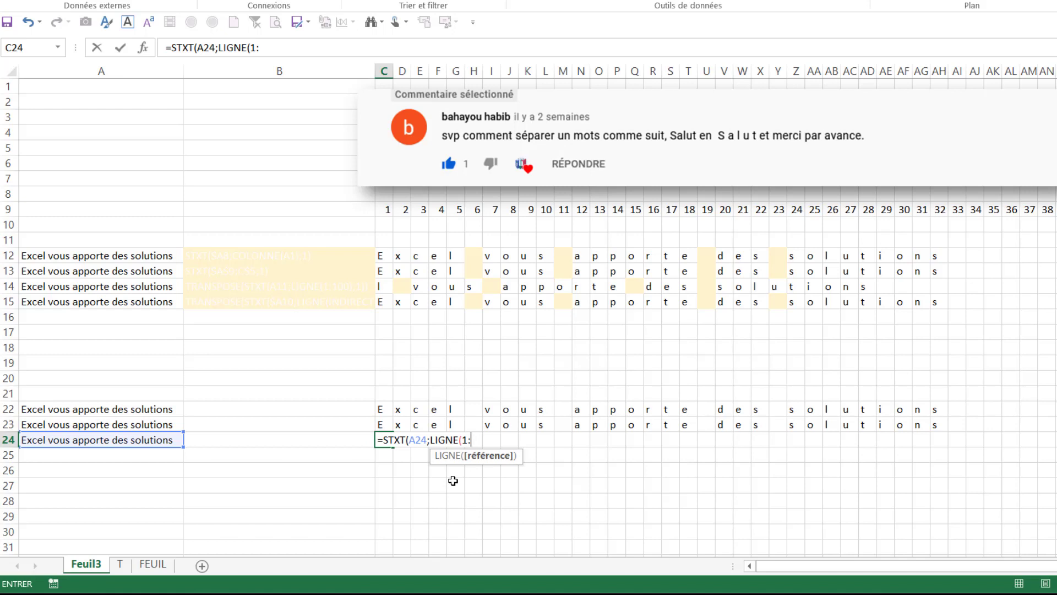
pyautogui.write('00)')
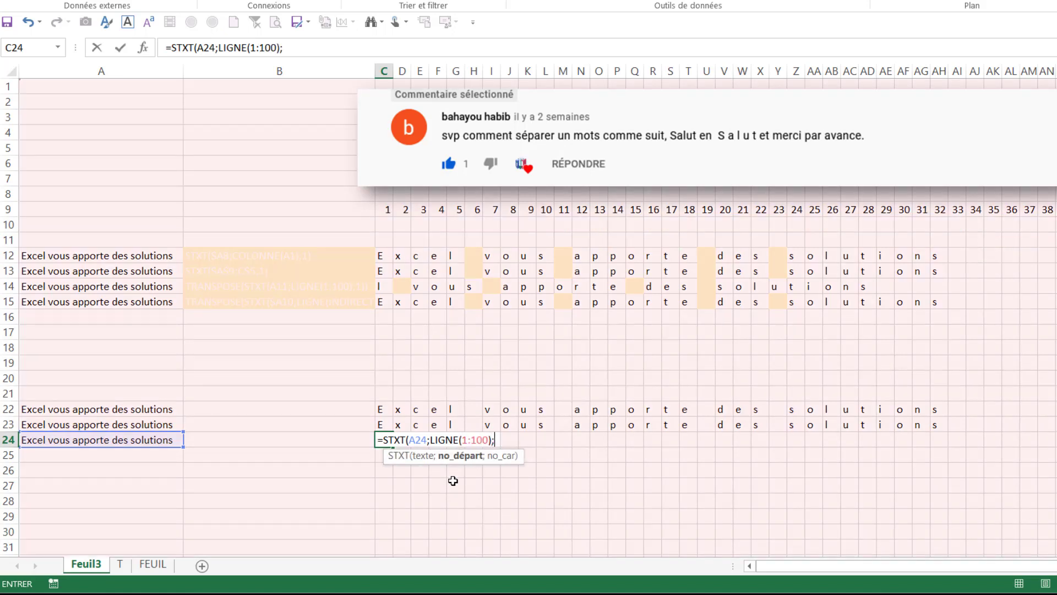
pyautogui.write(';')
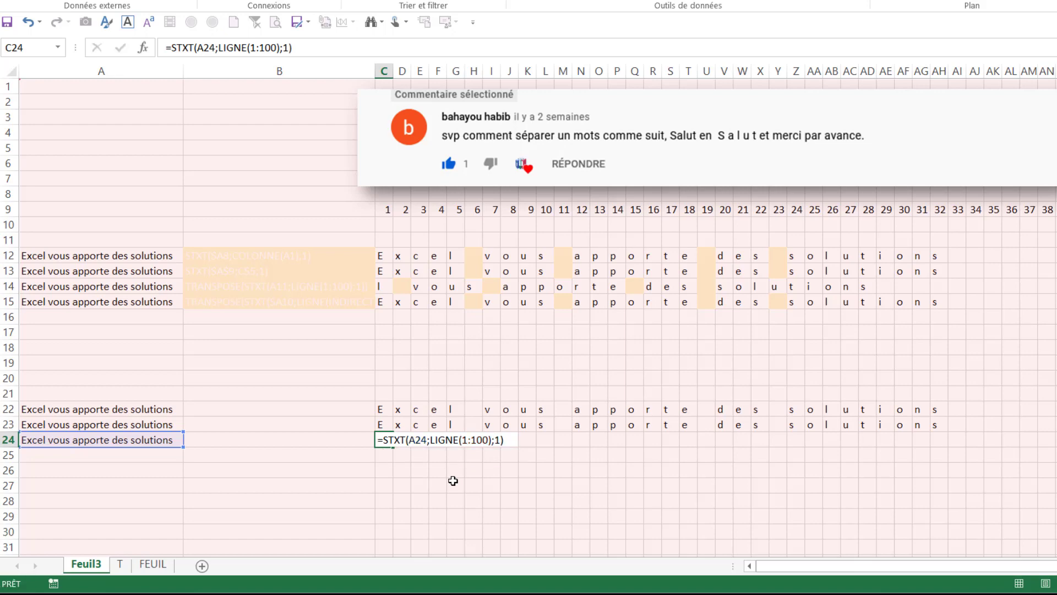
pyautogui.press('Return')
# - Wrap the C24 STXT formula inside TRANSPOSE
pyautogui.click(384, 441)
pyautogui.doubleClick(383, 441)
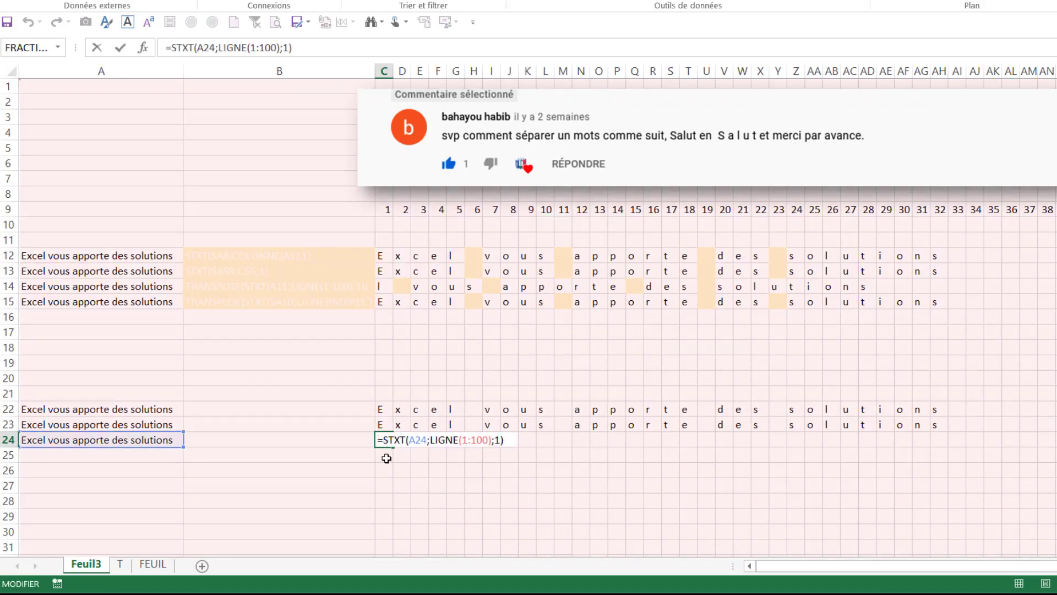
pyautogui.write('tr')
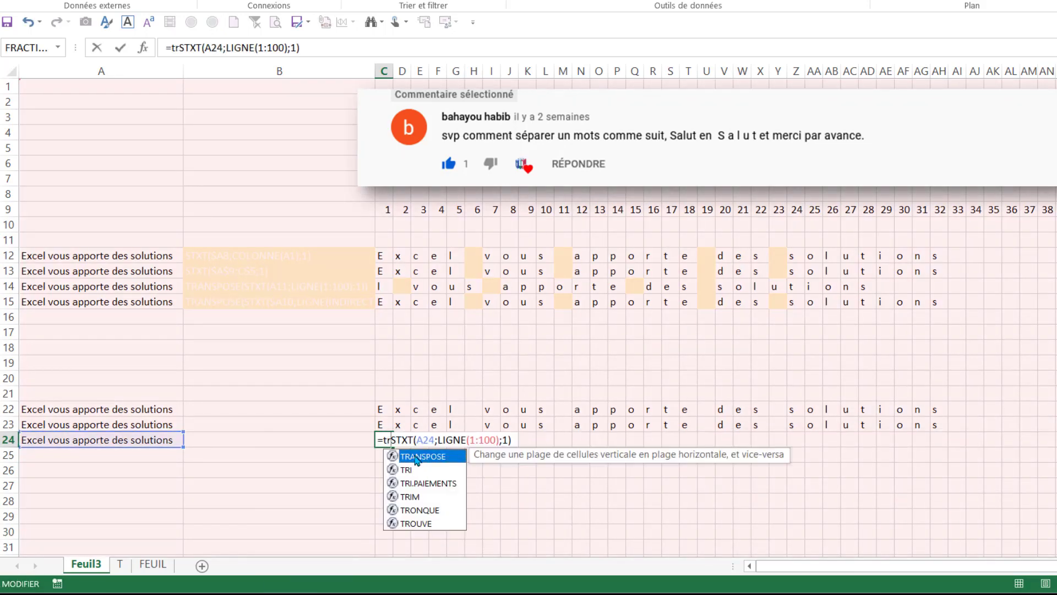
pyautogui.press('Tab')
pyautogui.click(564, 445)
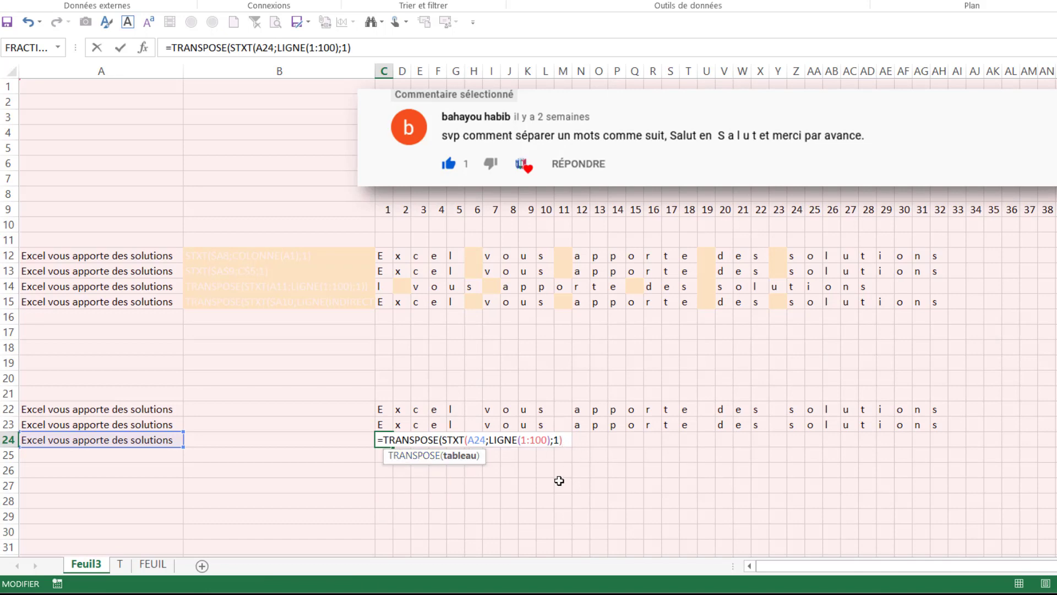
pyautogui.press('Return')
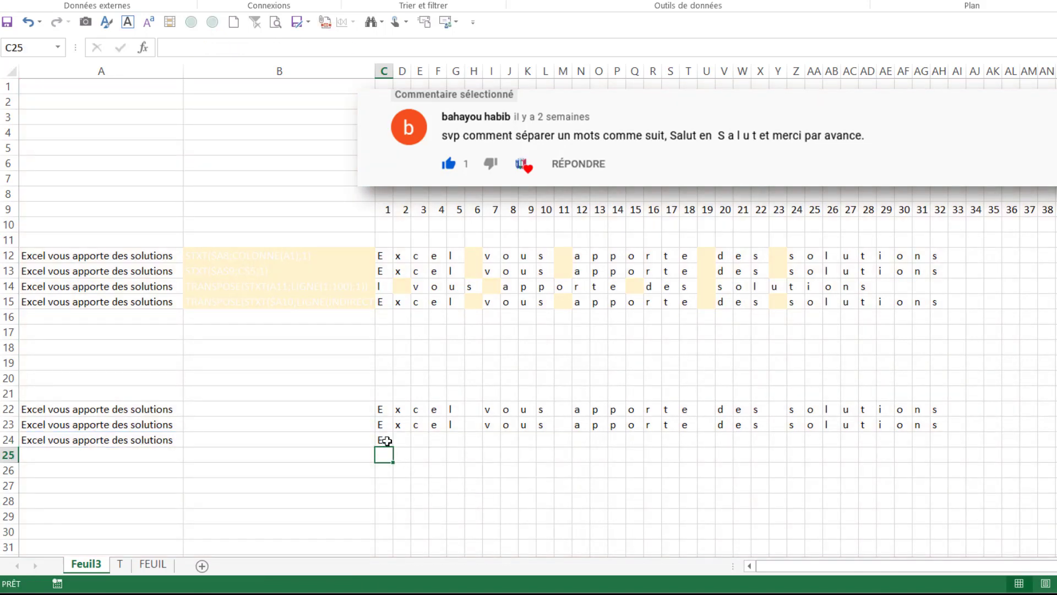
# - Enter =TRANSPOSE(STXT(A24;LIGNE(1:100);1)) as an array formula across C24:AK24
pyautogui.moveTo(387, 440); pyautogui.dragTo(991, 447)
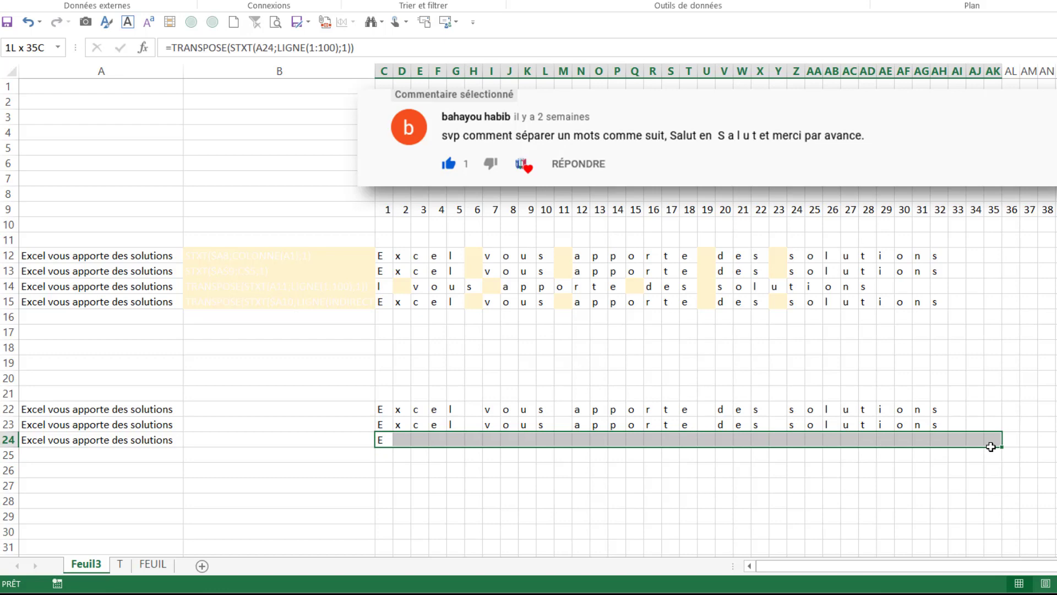
pyautogui.click(307, 48)
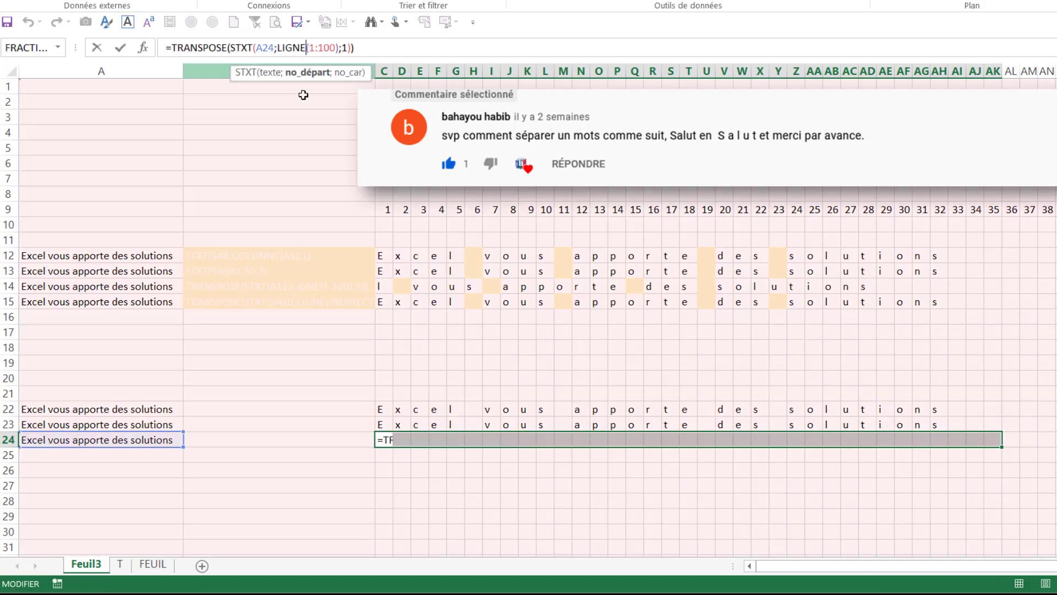
pyautogui.hotkey('ctrl', 'shift', 'Return')
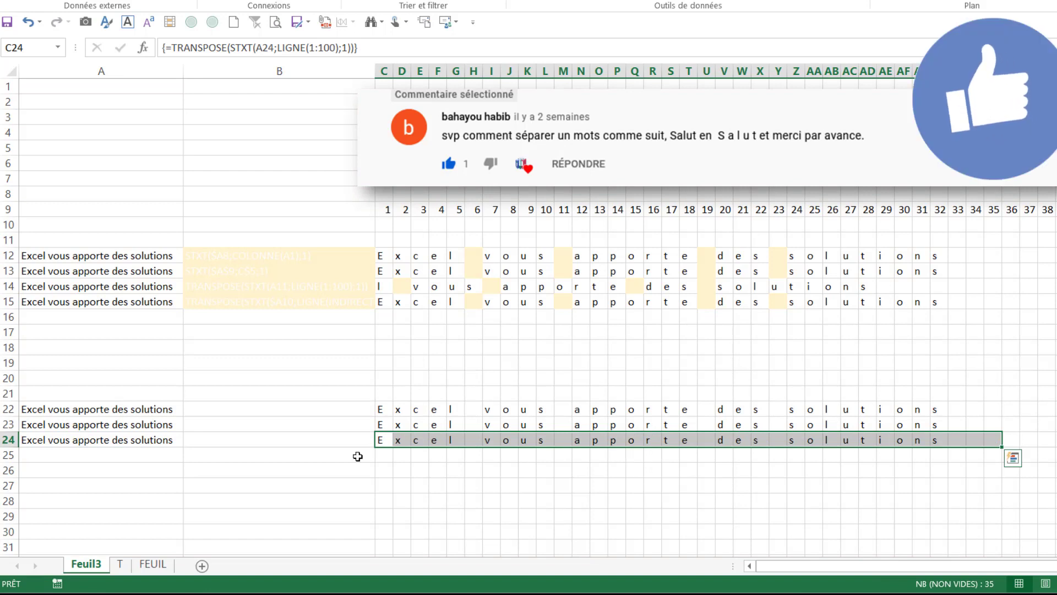
pyautogui.click(167, 442)
pyautogui.moveTo(181, 447); pyautogui.dragTo(182, 457)
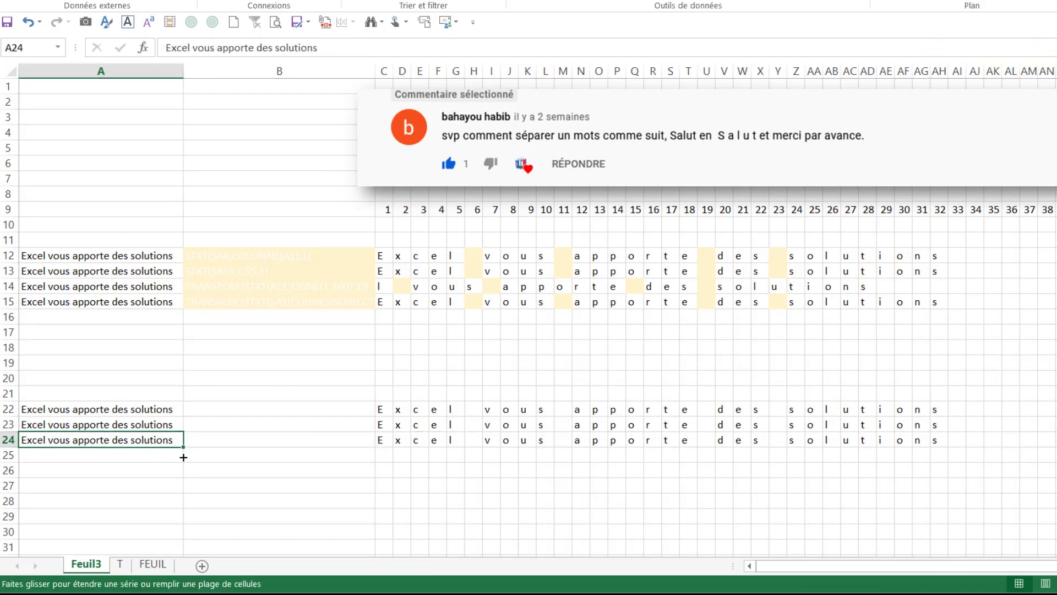
pyautogui.click(385, 440)
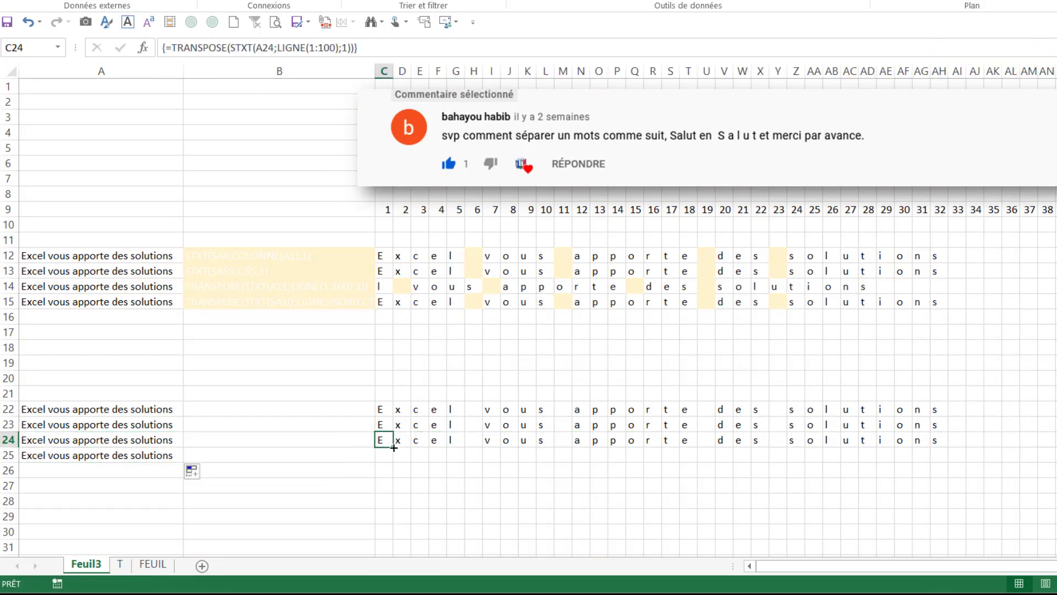
pyautogui.moveTo(394, 447); pyautogui.dragTo(388, 457)
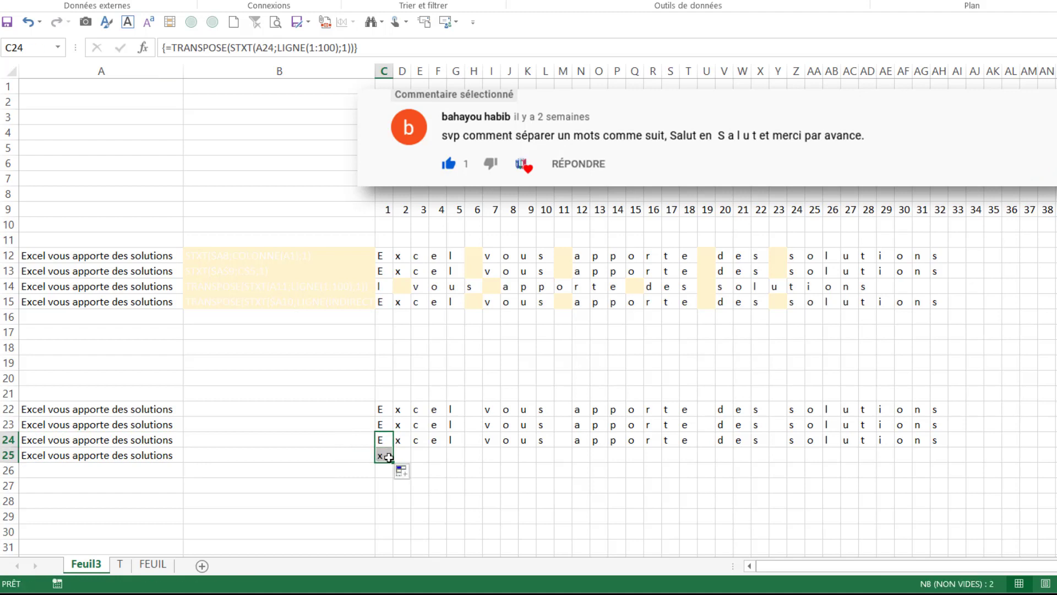
pyautogui.click(388, 456)
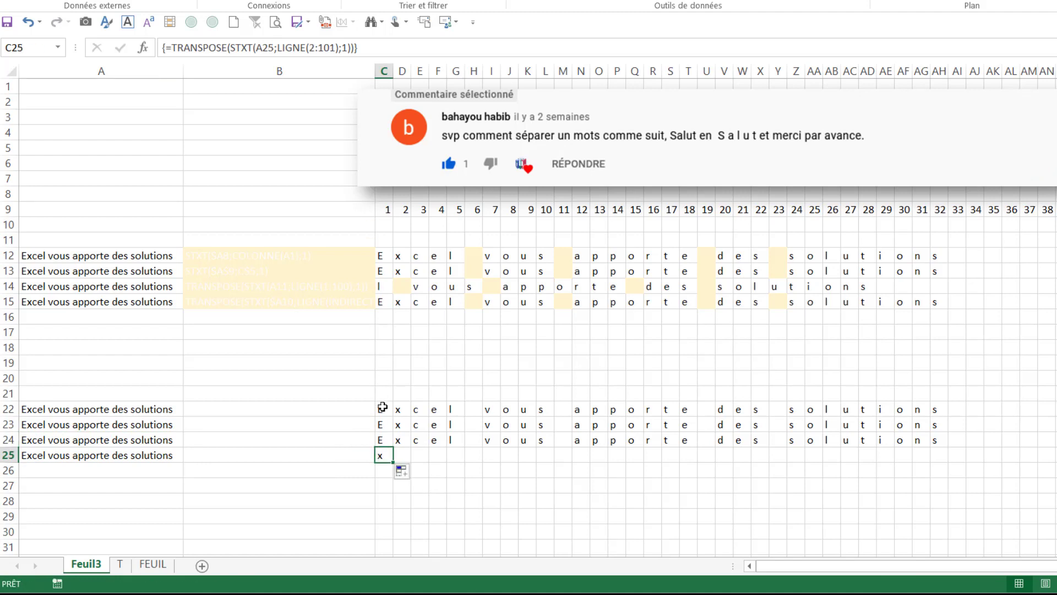
pyautogui.click(315, 49)
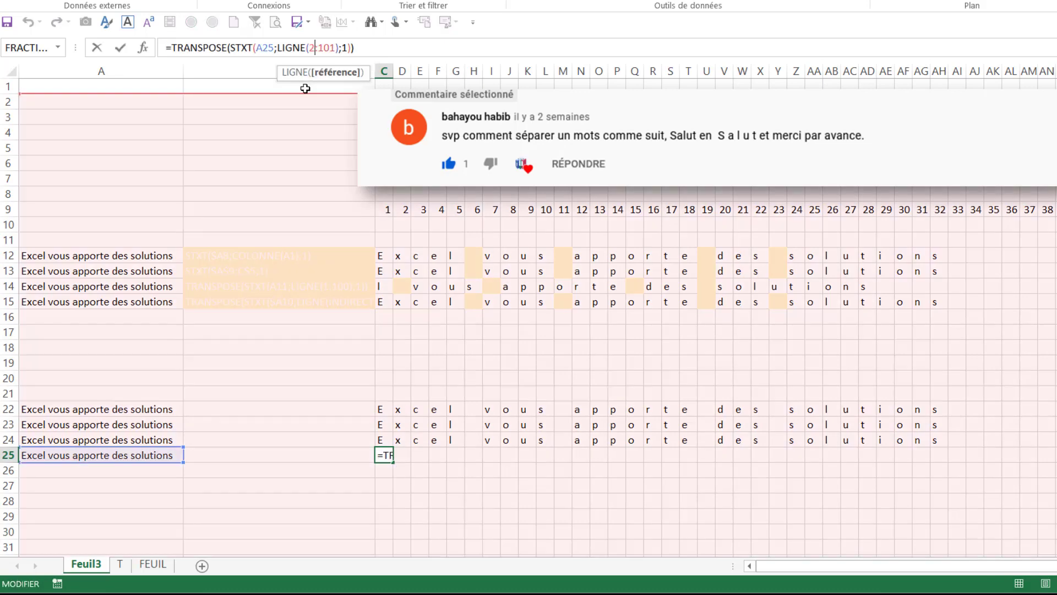
pyautogui.press('Return')
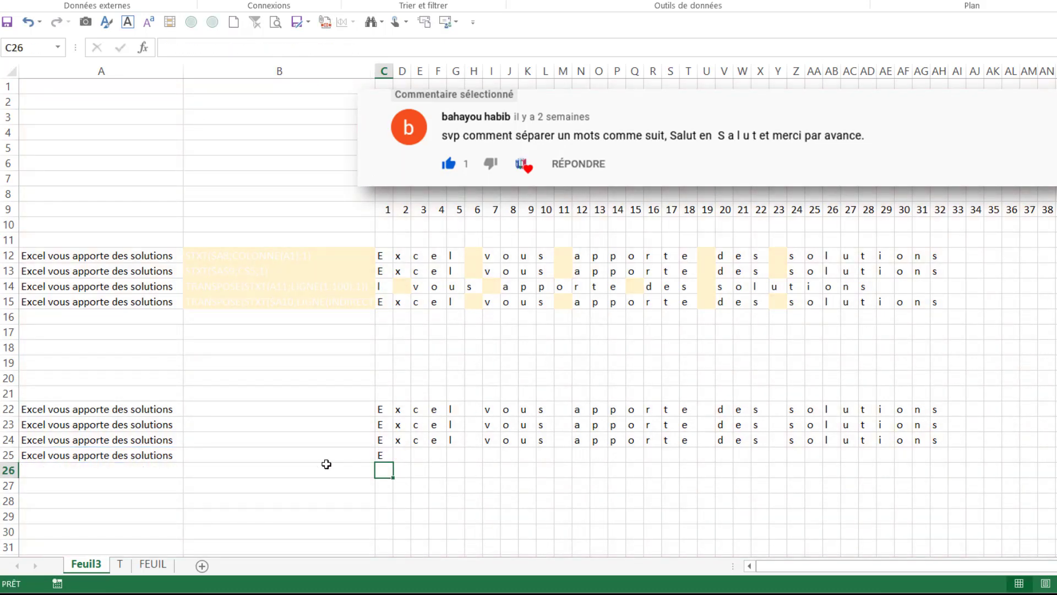
pyautogui.doubleClick(378, 454)
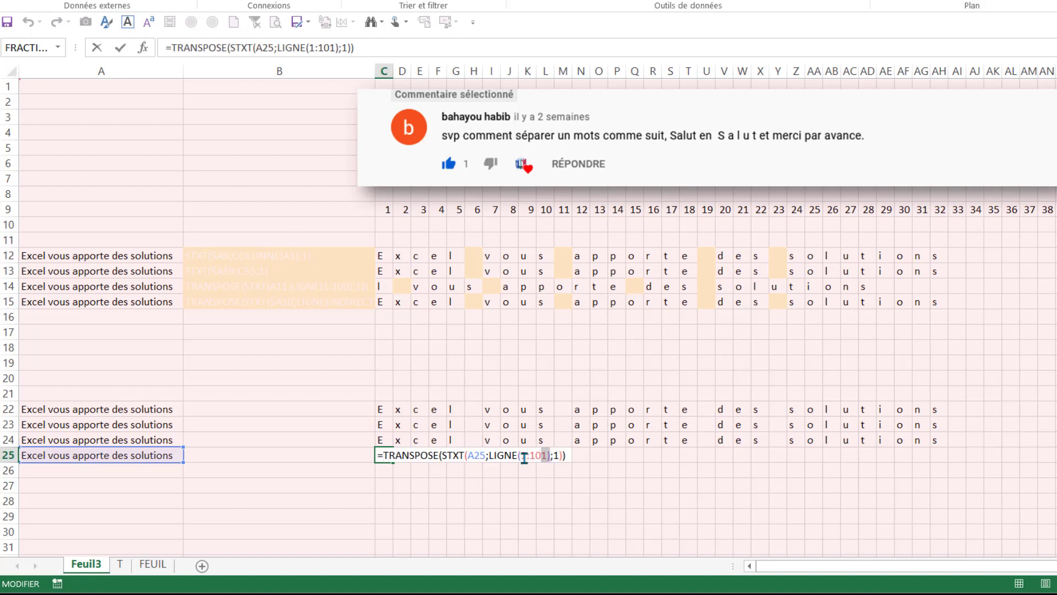
pyautogui.moveTo(551, 456); pyautogui.dragTo(492, 459)
pyautogui.press('Delete')
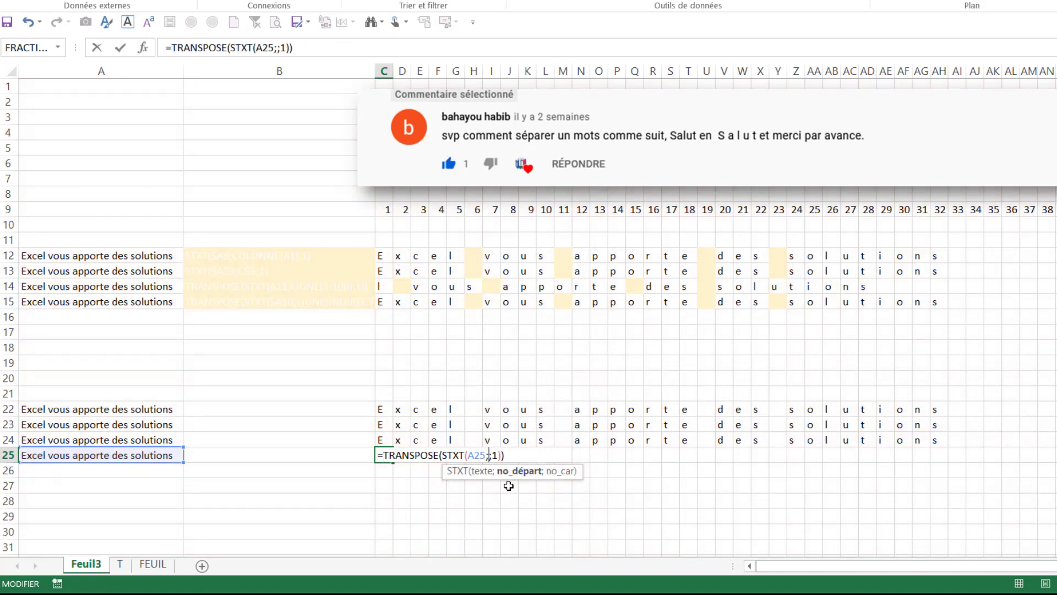
pyautogui.write('LI')
pyautogui.doubleClick(526, 497)
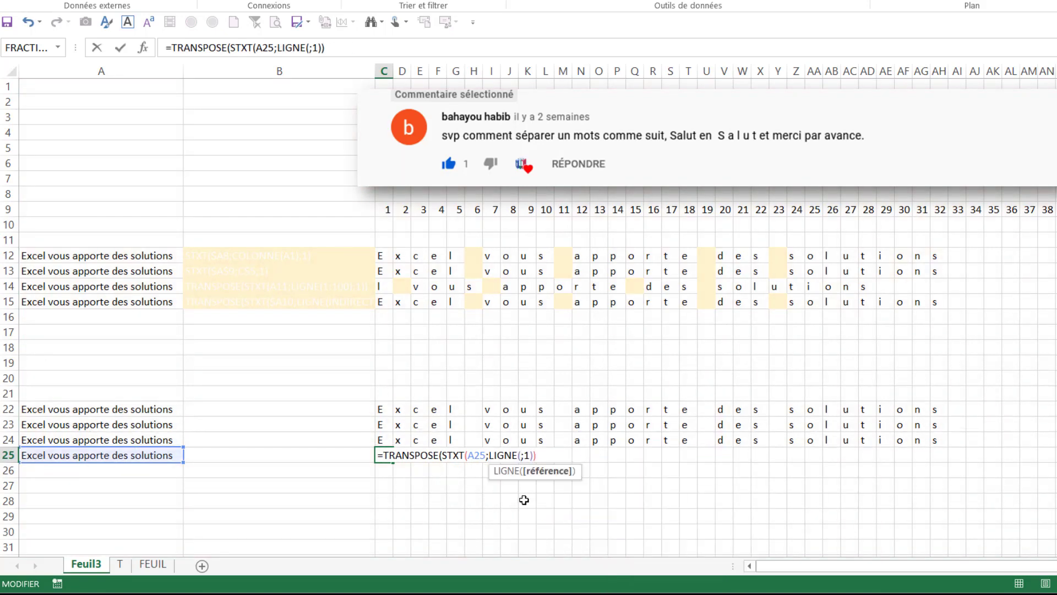
pyautogui.write('"1:"')
pyautogui.write('&')
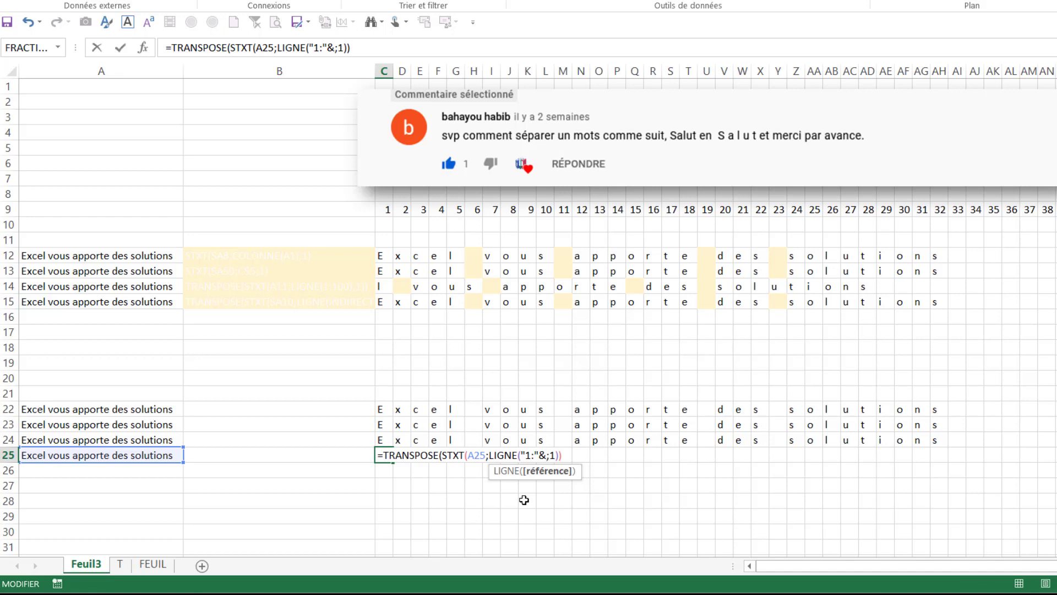
pyautogui.write('in')
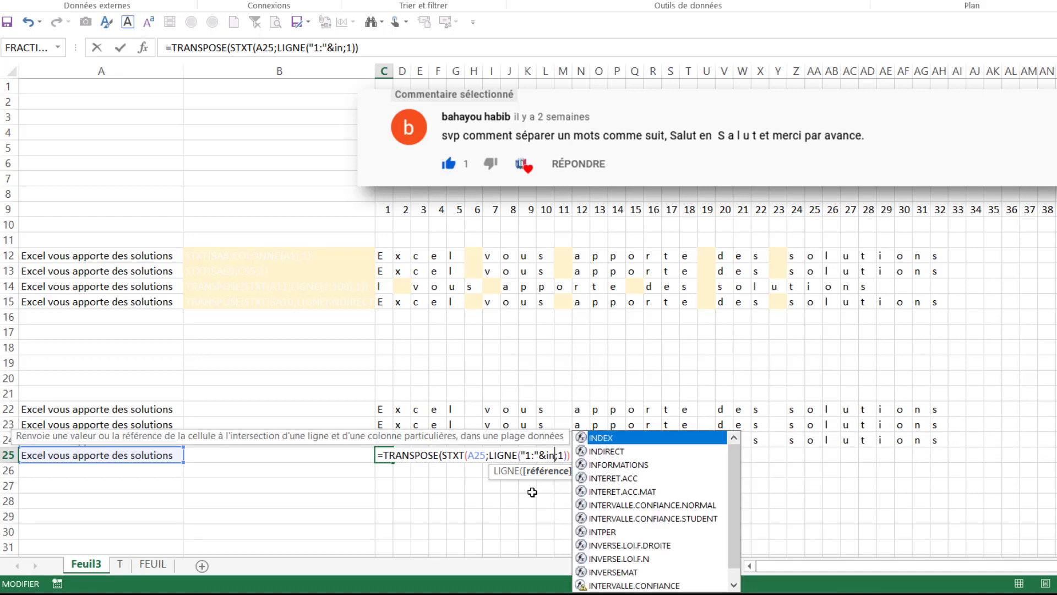
pyautogui.press('Escape')
pyautogui.press('Escape')
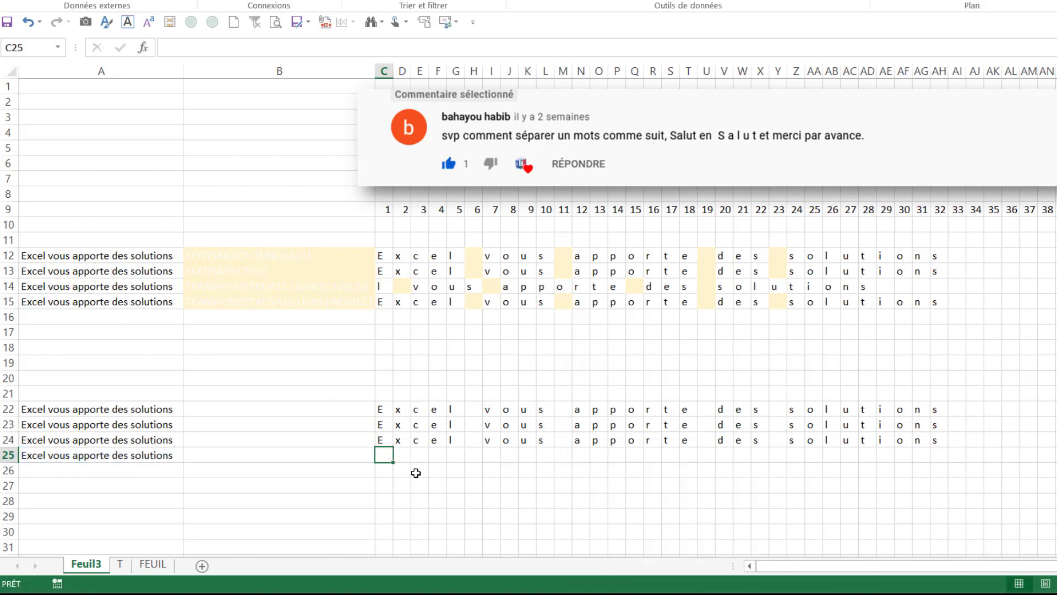
# - Start C25's formula with STXT taking A25 as the text to split
pyautogui.click(388, 440)
pyautogui.click(389, 454)
pyautogui.write('=st')
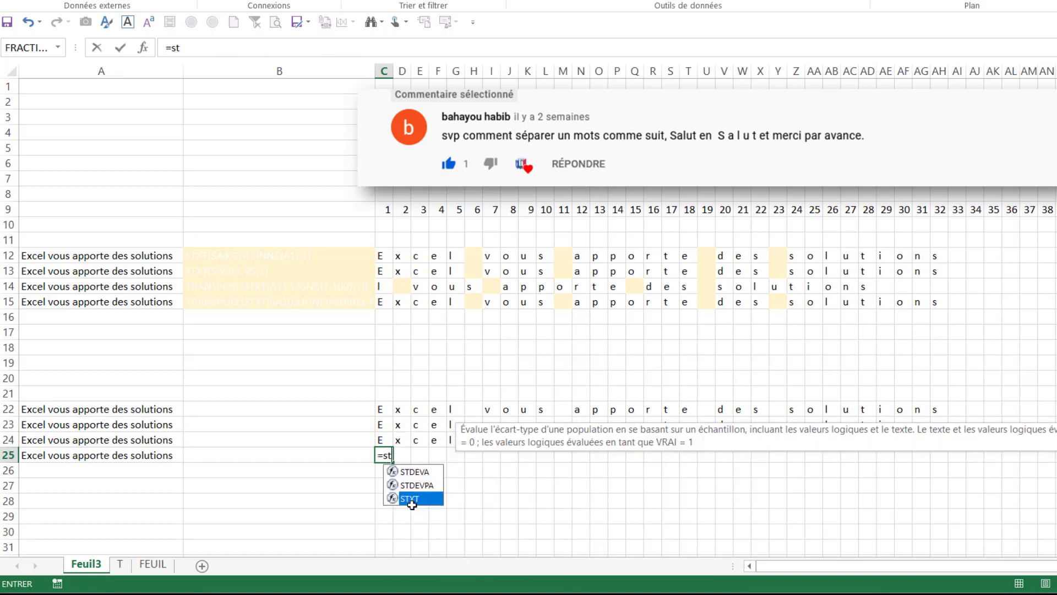
pyautogui.click(412, 504)
pyautogui.click(380, 454)
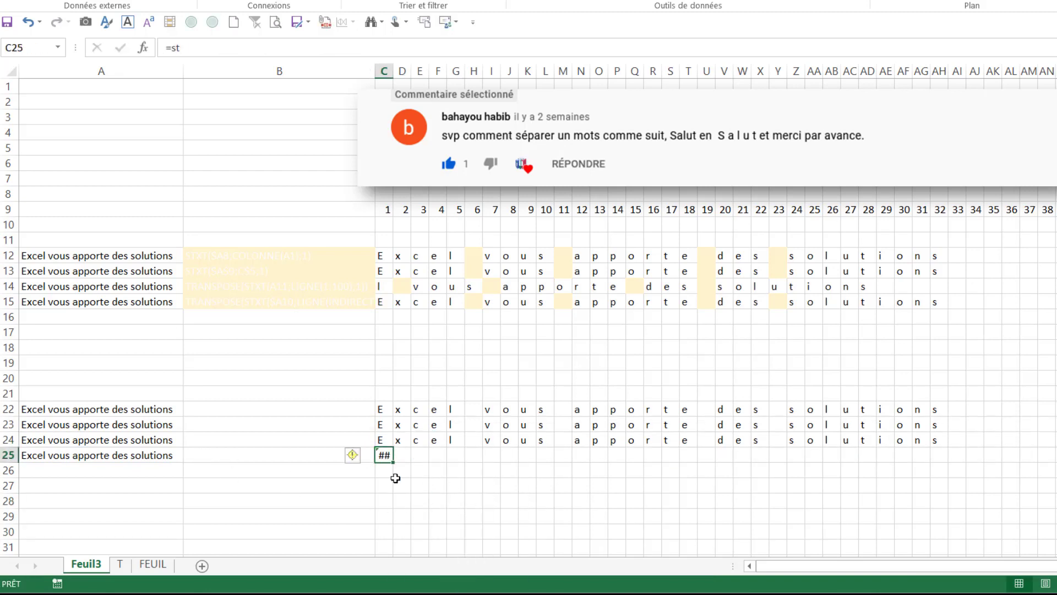
pyautogui.press('F2')
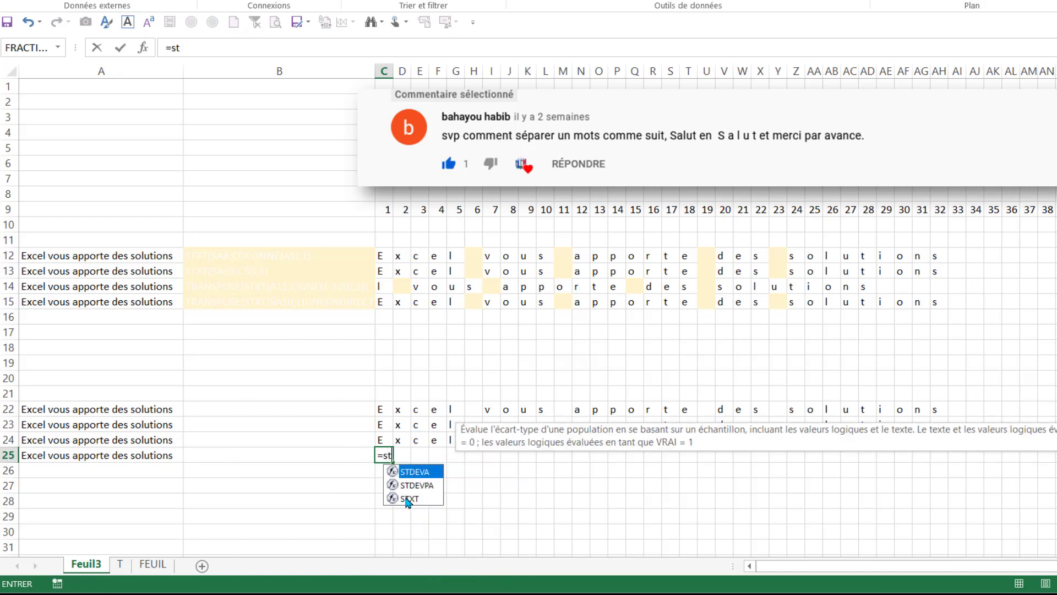
pyautogui.doubleClick(408, 502)
pyautogui.click(133, 453)
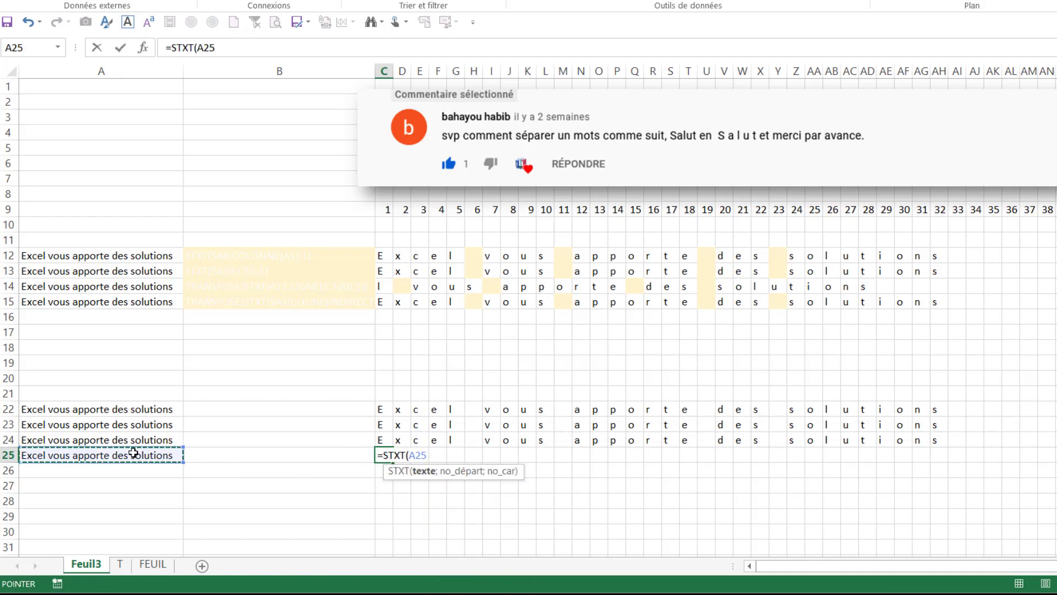
# - Complete C25 as =STXT(A25;LIGNE(INDIRECT("1:"&NBCAR(A25)));1) and enter it
pyautogui.write(';li')
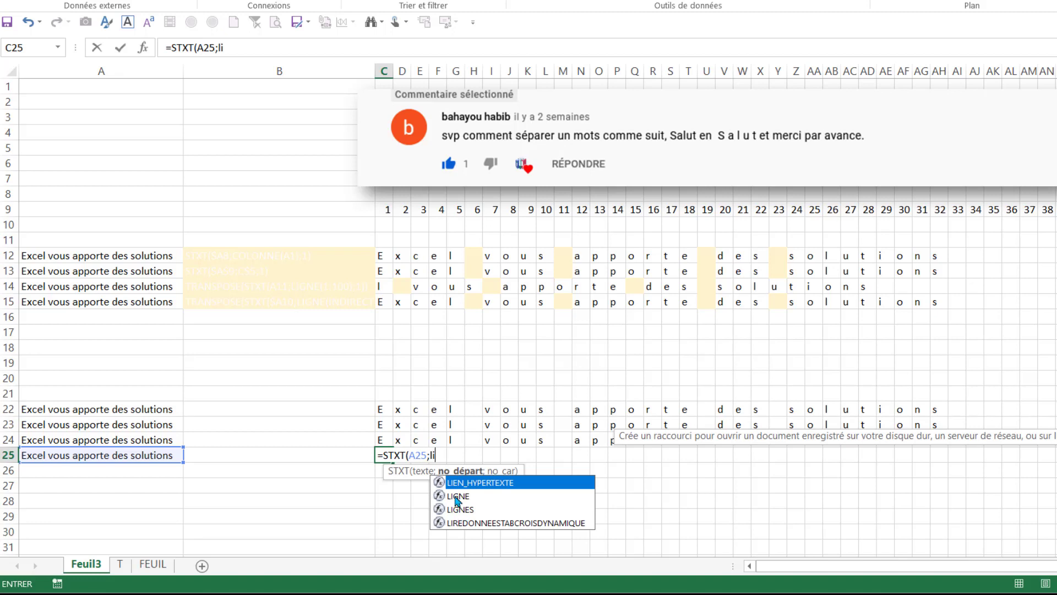
pyautogui.doubleClick(456, 497)
pyautogui.write('n')
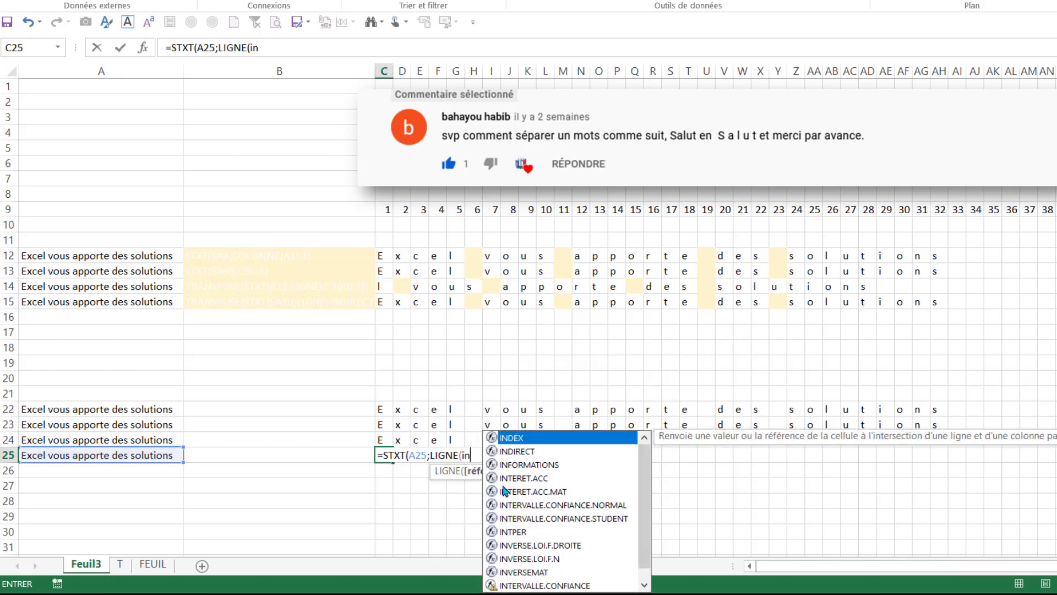
pyautogui.doubleClick(520, 451)
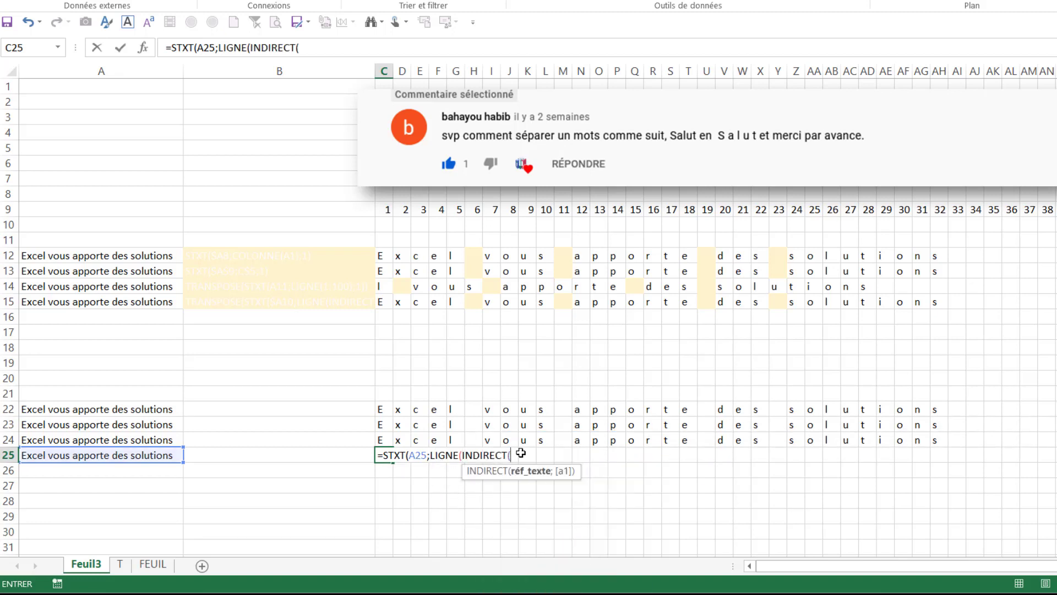
pyautogui.write('"1:"&')
pyautogui.write('nbc')
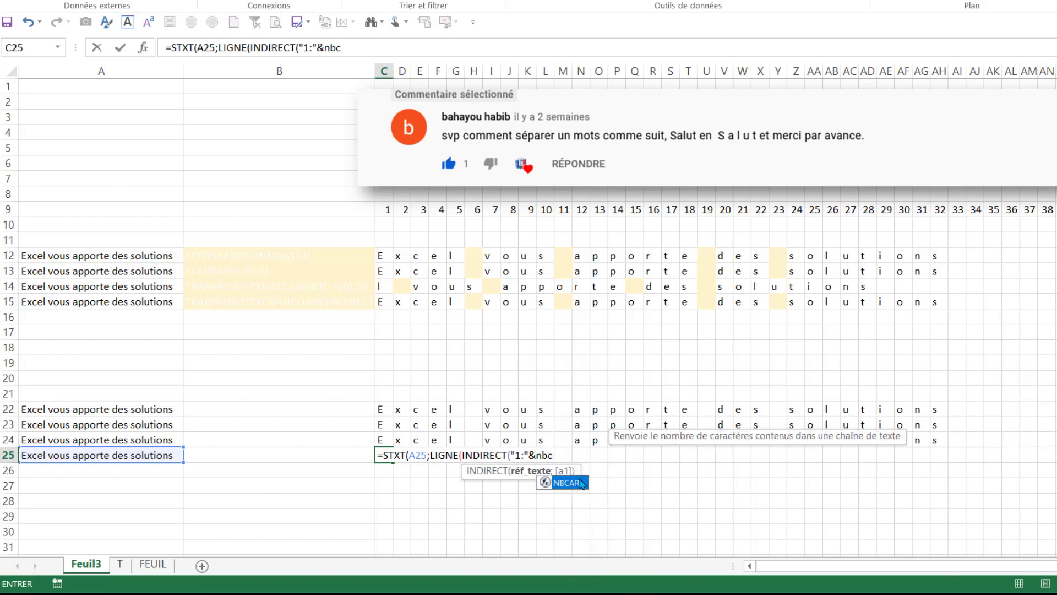
pyautogui.doubleClick(580, 484)
pyautogui.click(88, 455)
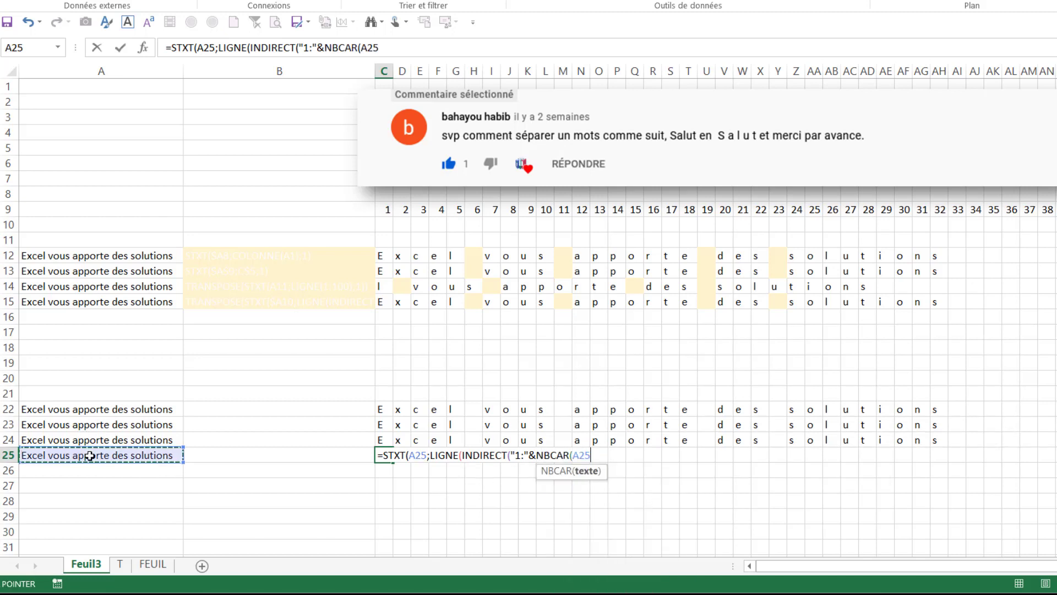
pyautogui.write('))')
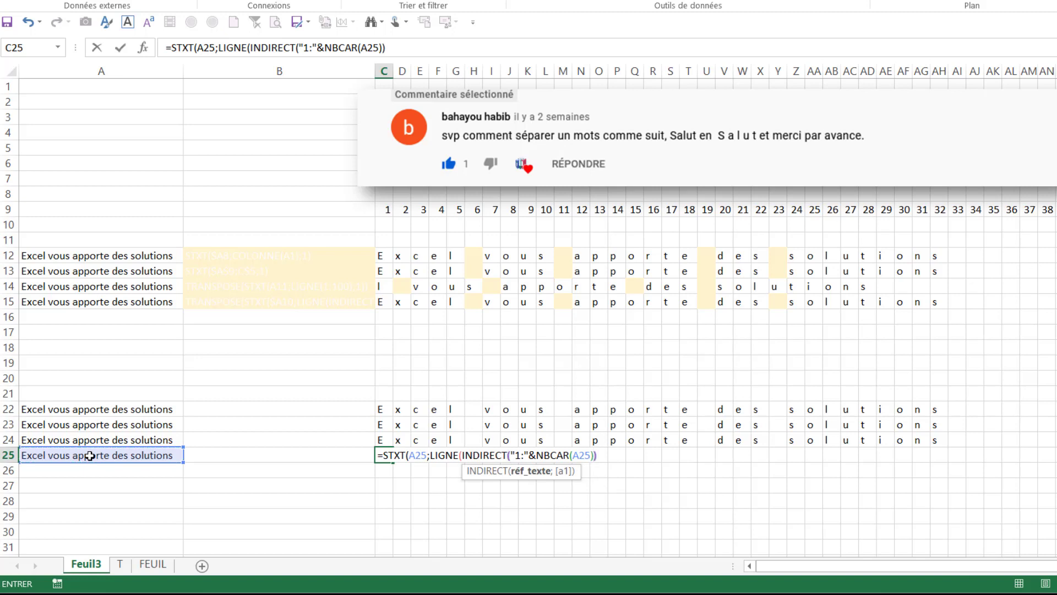
pyautogui.write(')')
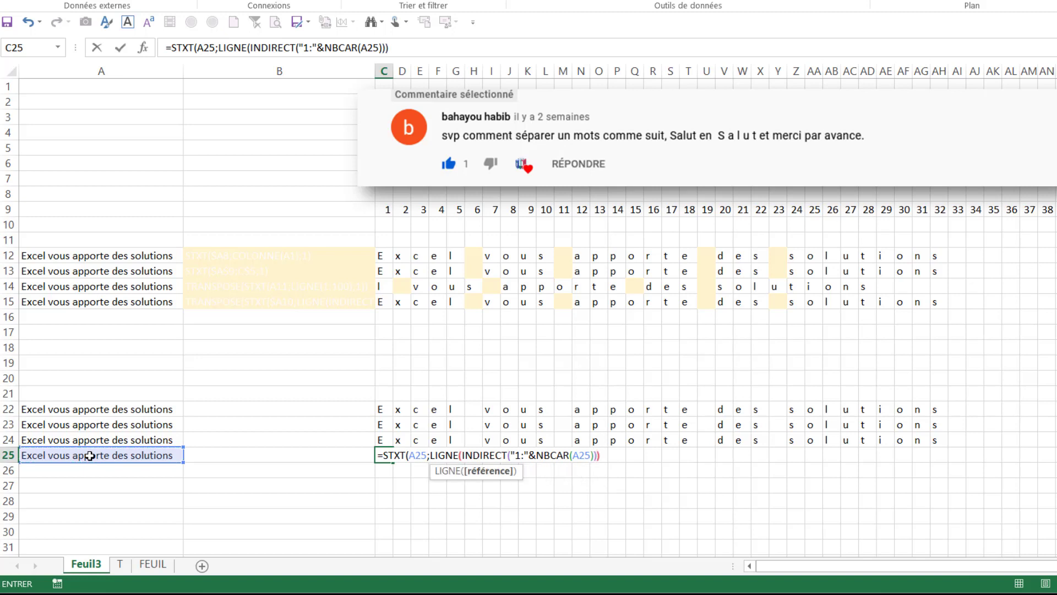
pyautogui.write(');')
pyautogui.write(')')
pyautogui.press('Return')
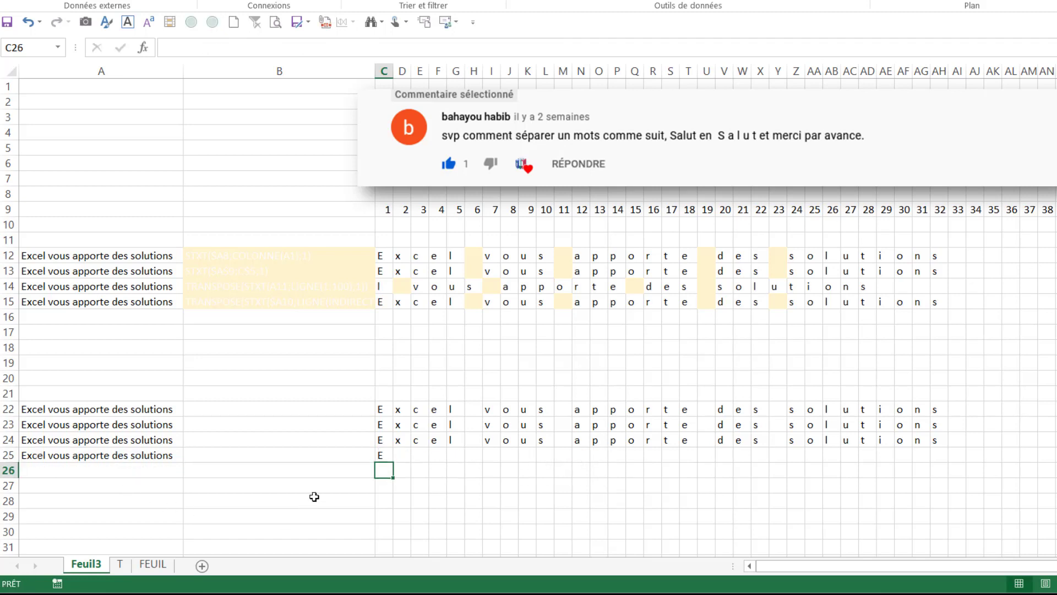
pyautogui.click(386, 455)
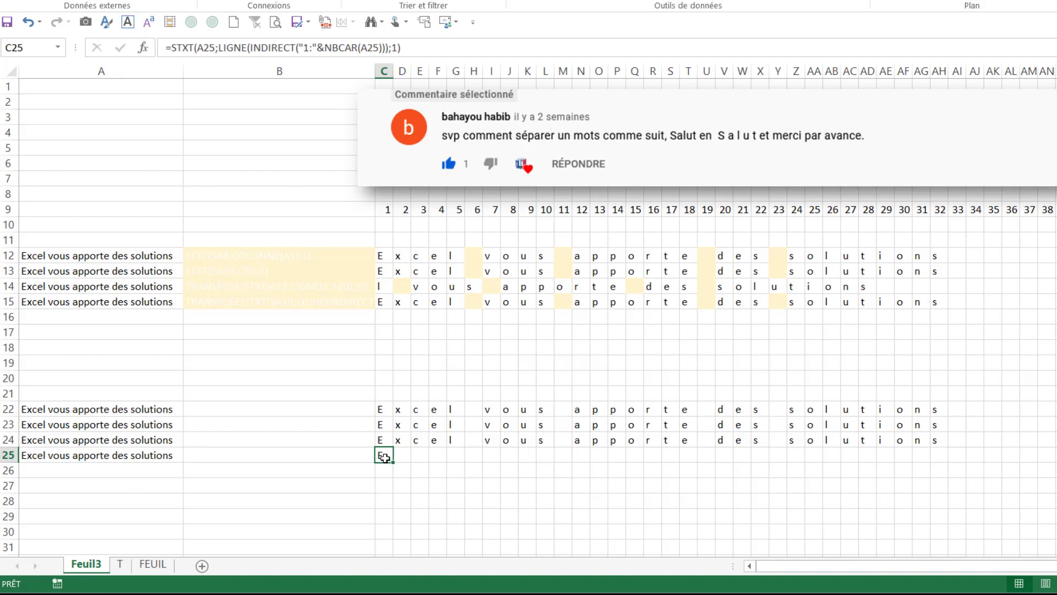
# - Fill the C25 formula across C25:AJ25 and enter it as an array formula
pyautogui.moveTo(384, 457); pyautogui.dragTo(977, 456)
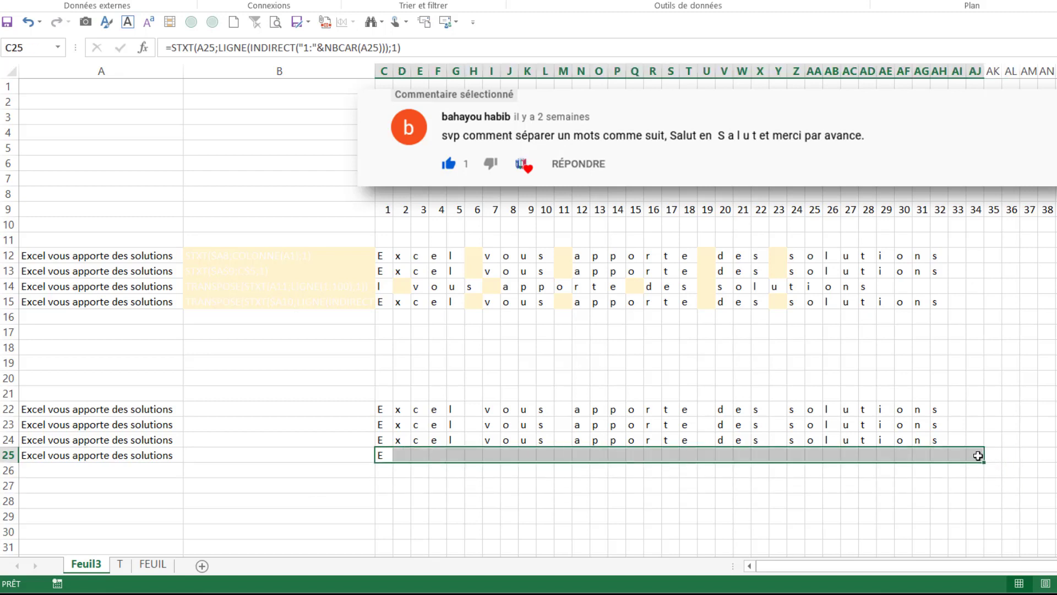
pyautogui.hotkey('ctrl', 'r')
pyautogui.click(328, 54)
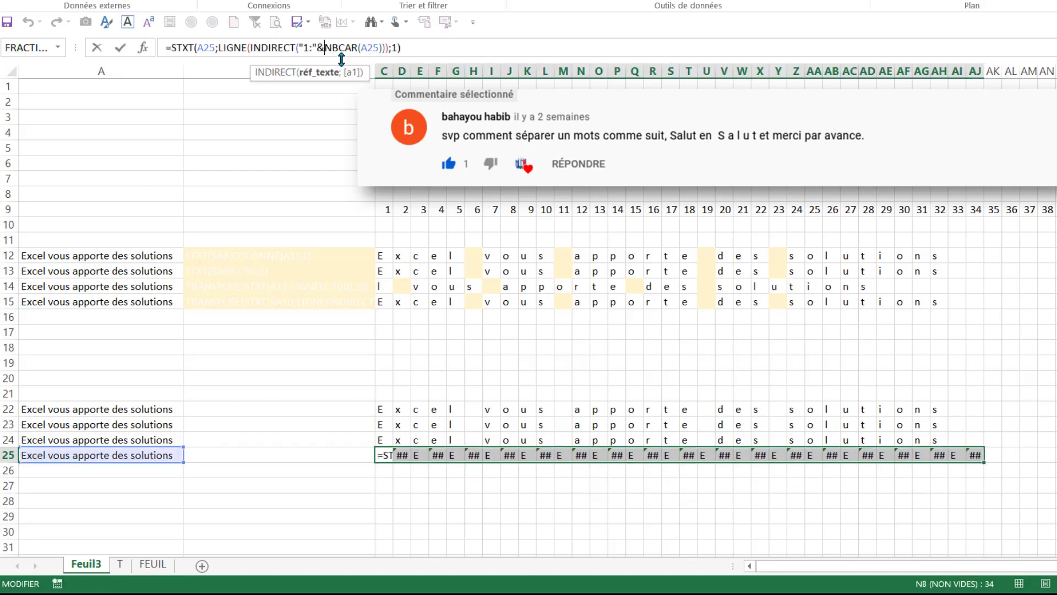
pyautogui.hotkey('ctrl', 'shift', 'Return')
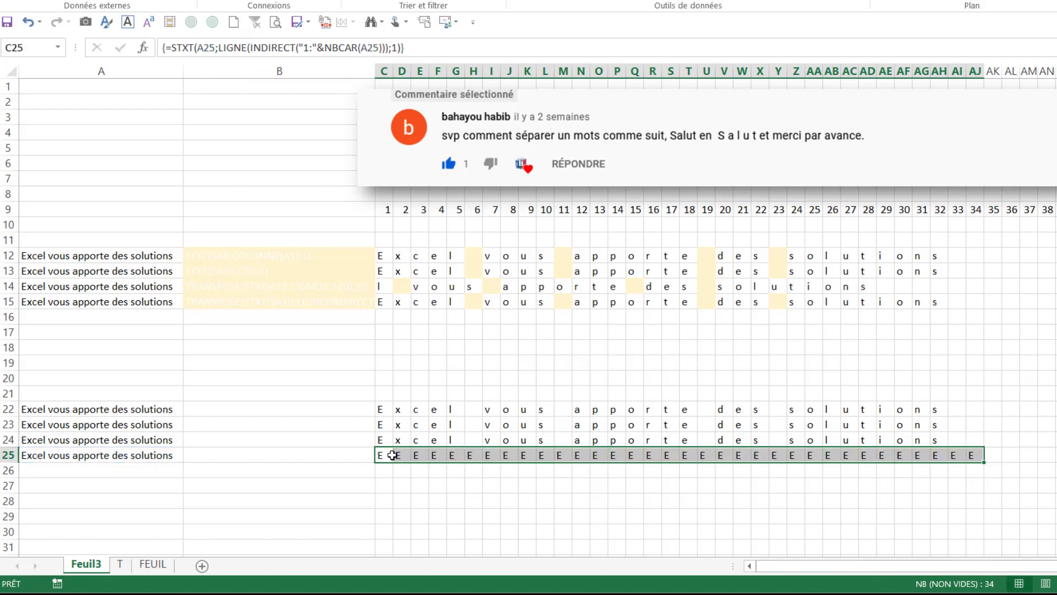
pyautogui.click(392, 455)
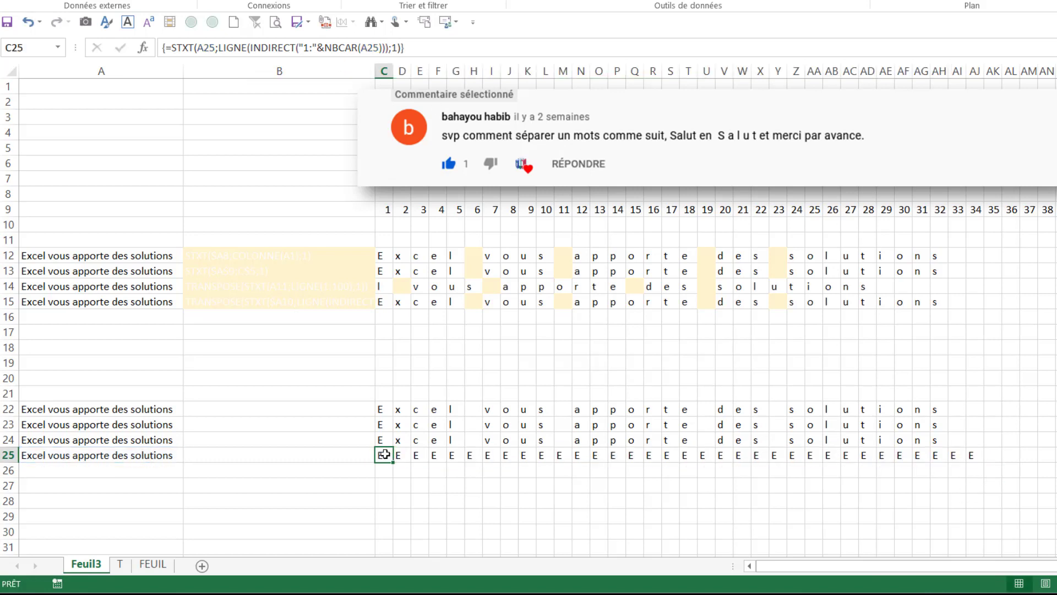
# - Wrap C25's formula in TRANSPOSE and confirm it with Ctrl+Shift+Enter
pyautogui.doubleClick(384, 454)
pyautogui.press('Escape')
pyautogui.doubleClick(384, 453)
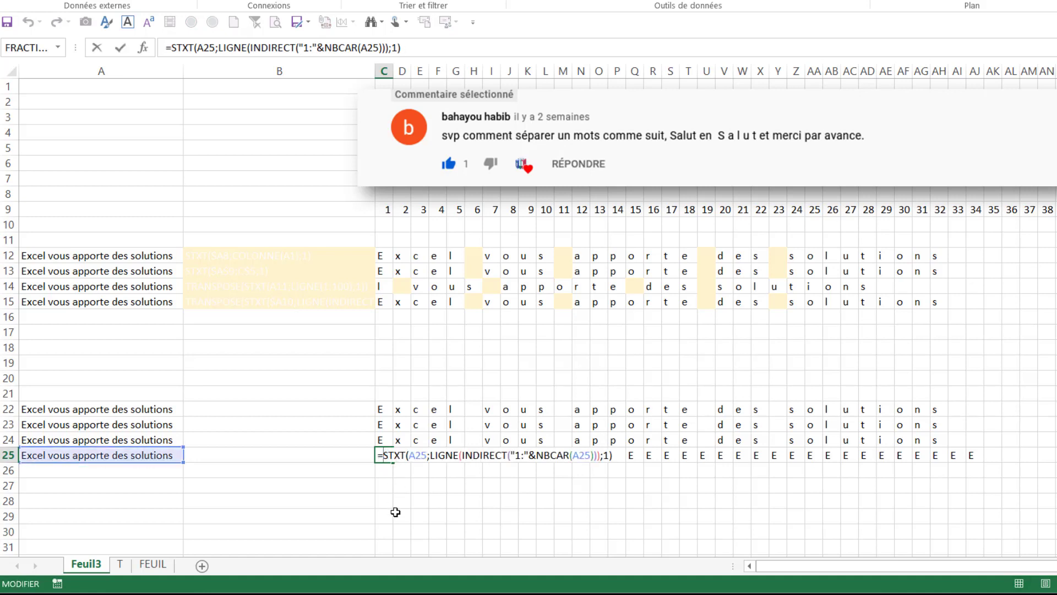
pyautogui.write('tr')
pyautogui.doubleClick(424, 473)
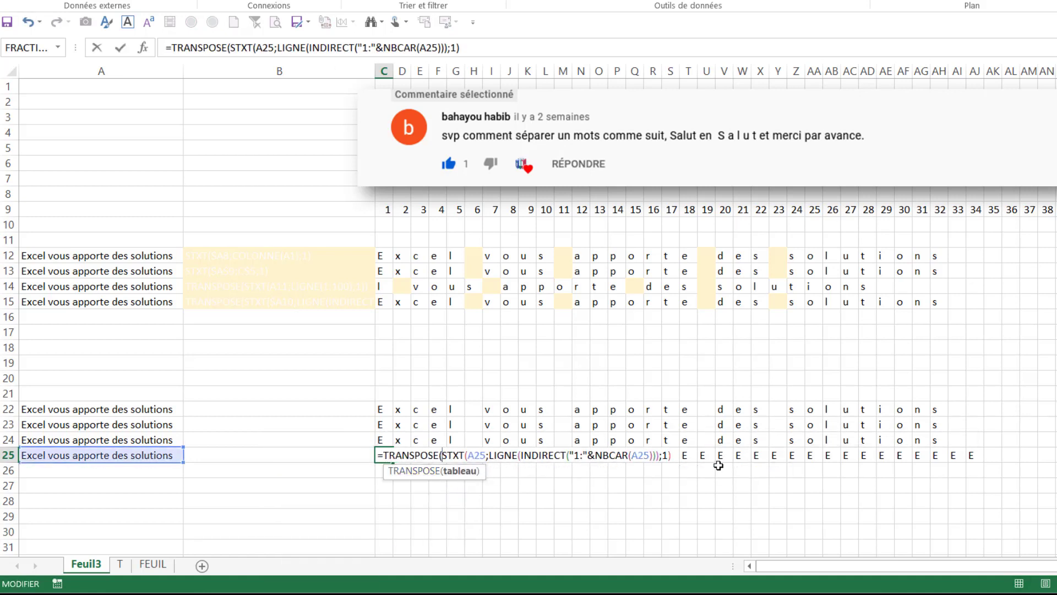
pyautogui.click(471, 47)
pyautogui.write(')')
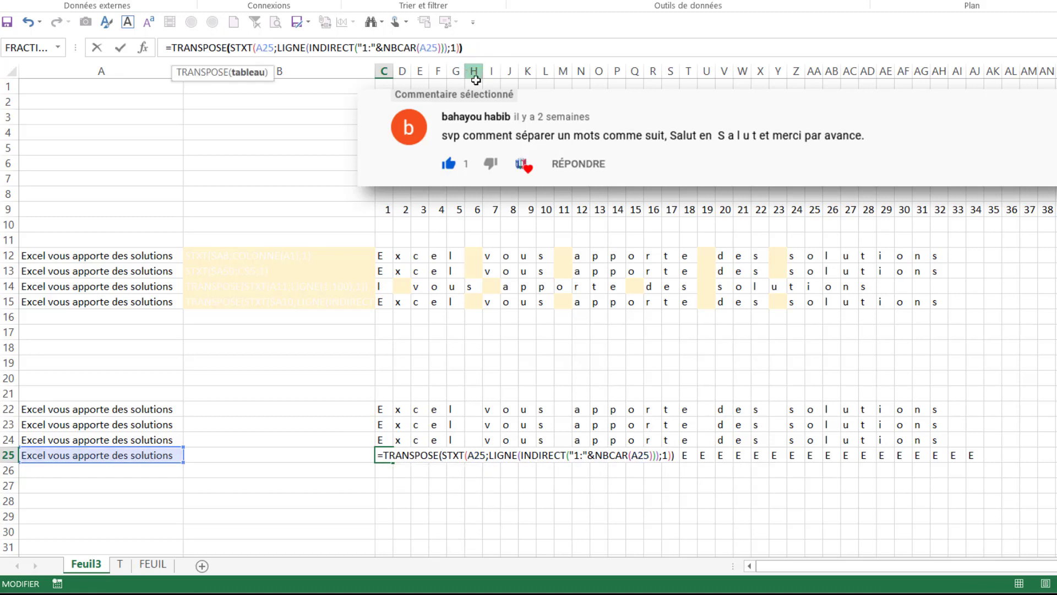
pyautogui.hotkey('ctrl', 'shift', 'Return')
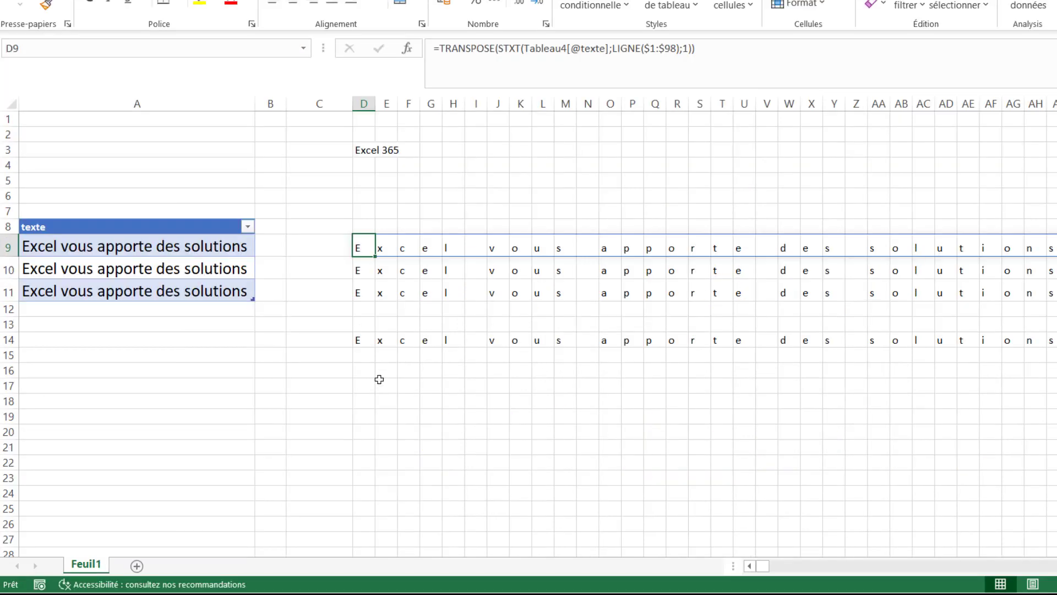
pyautogui.click(380, 379)
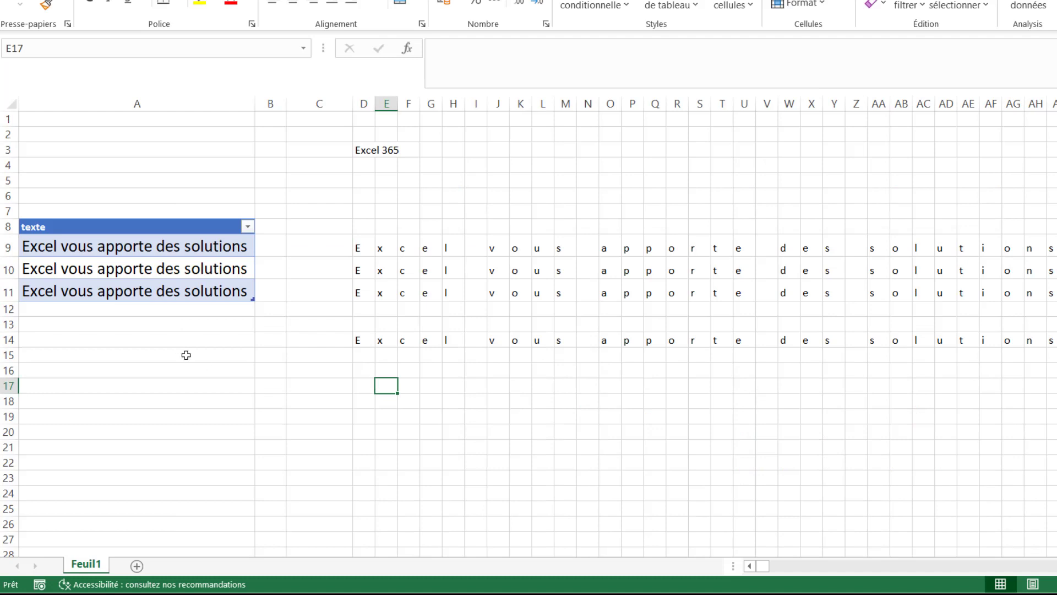
# - Move the A11 sentence to A20 and enter =STXT(A20;LIGNE(1:100);1) in D20
pyautogui.click(147, 292)
pyautogui.moveTo(157, 302); pyautogui.dragTo(158, 438)
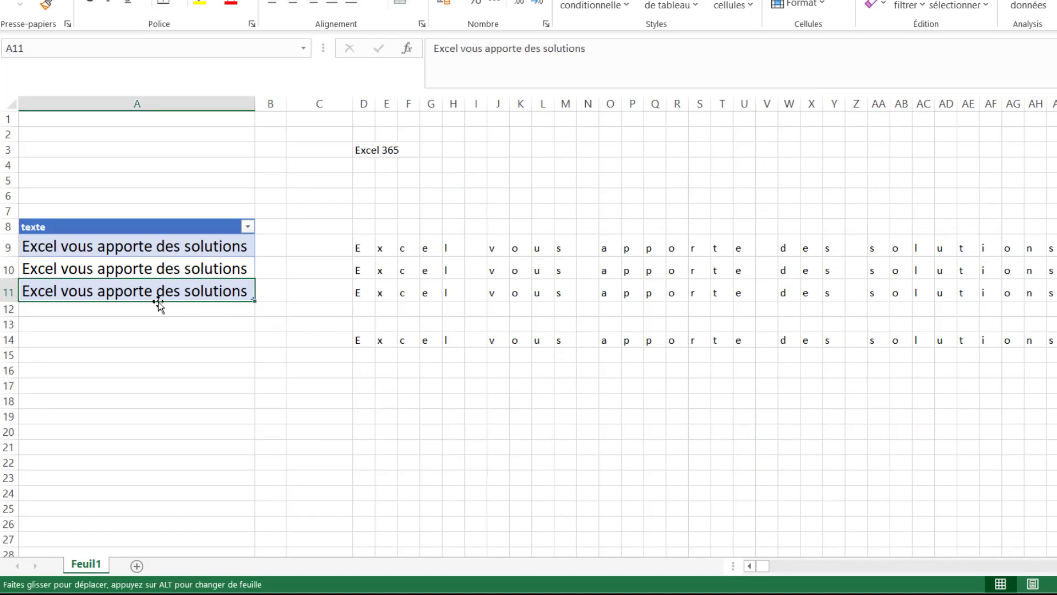
pyautogui.click(355, 431)
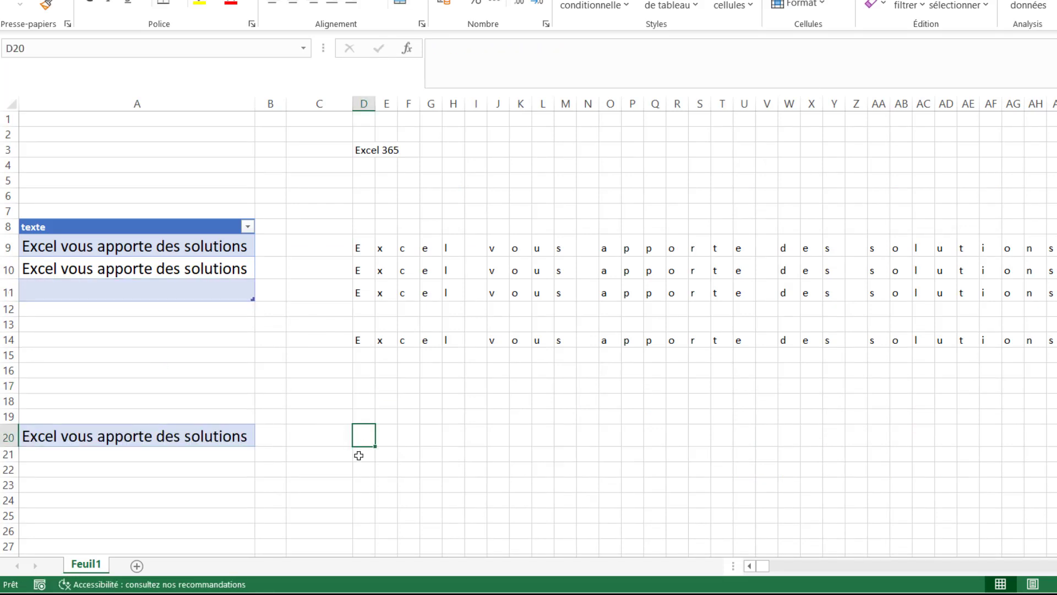
pyautogui.write('=st')
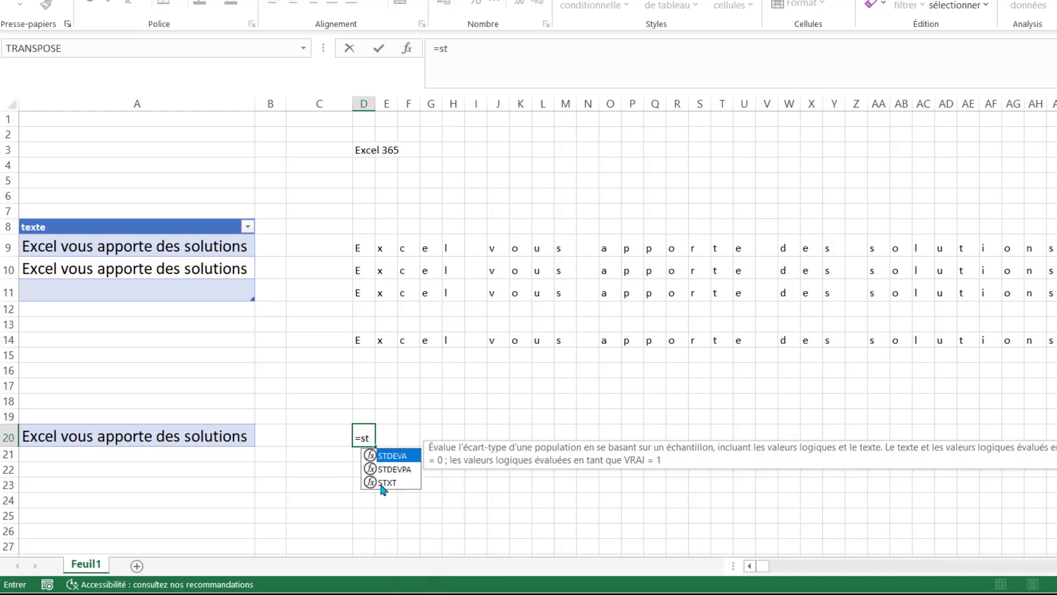
pyautogui.doubleClick(387, 482)
pyautogui.click(142, 437)
pyautogui.write(';')
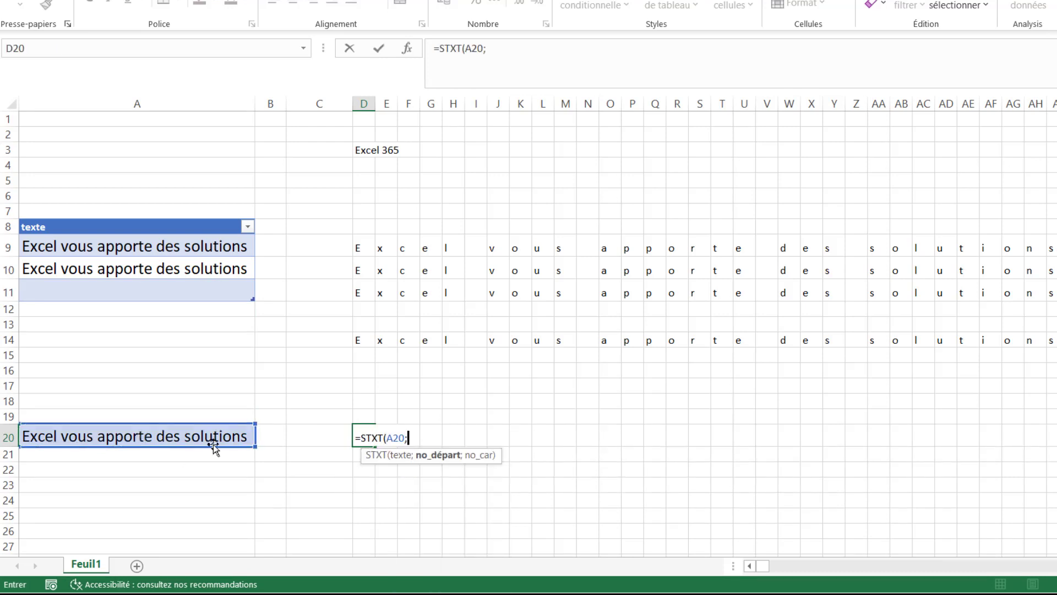
pyautogui.write('li')
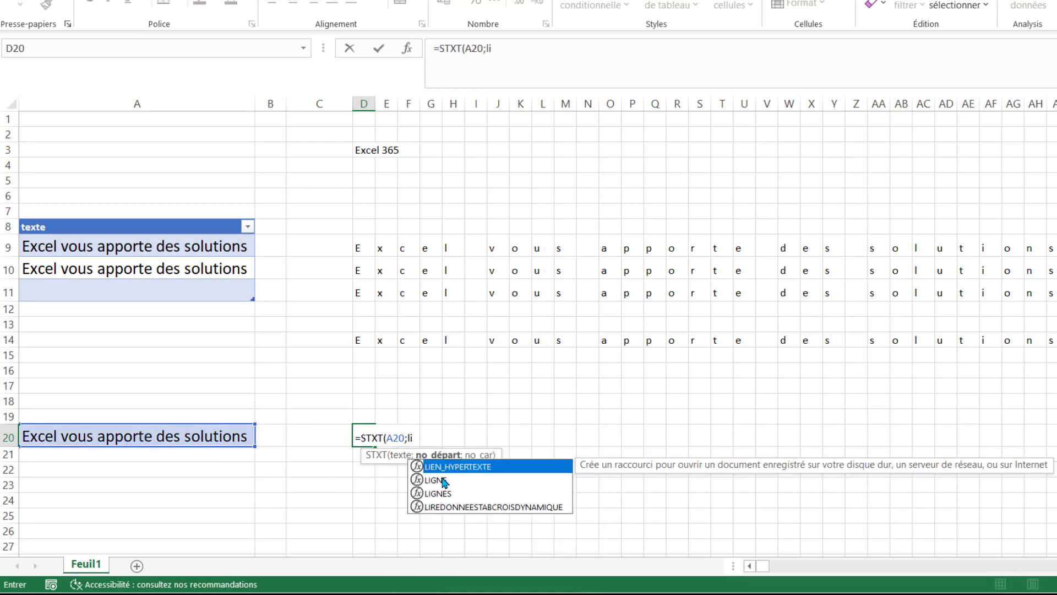
pyautogui.doubleClick(445, 483)
pyautogui.write(':1')
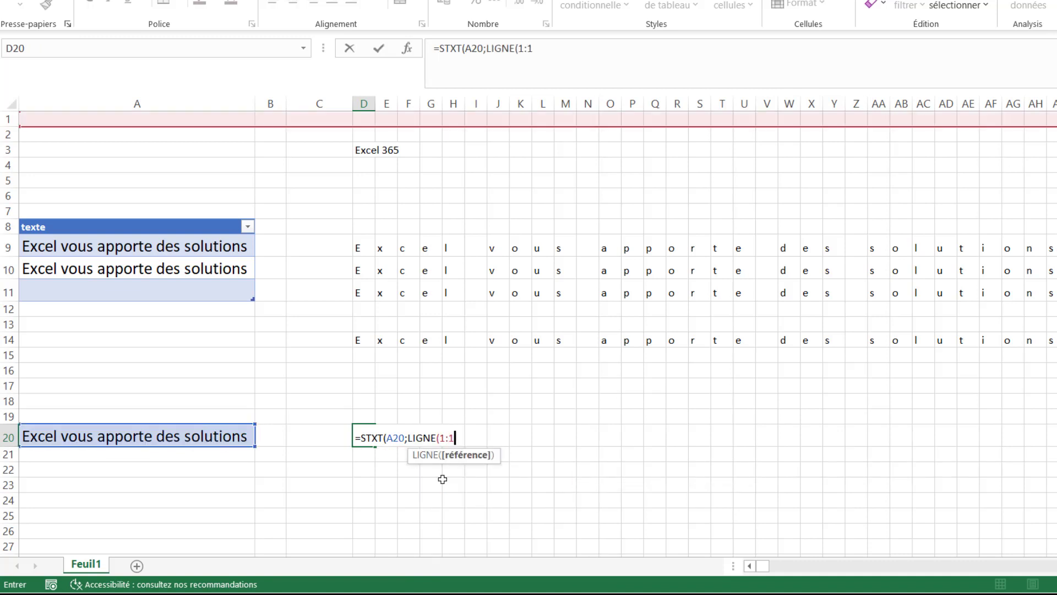
pyautogui.write('00)')
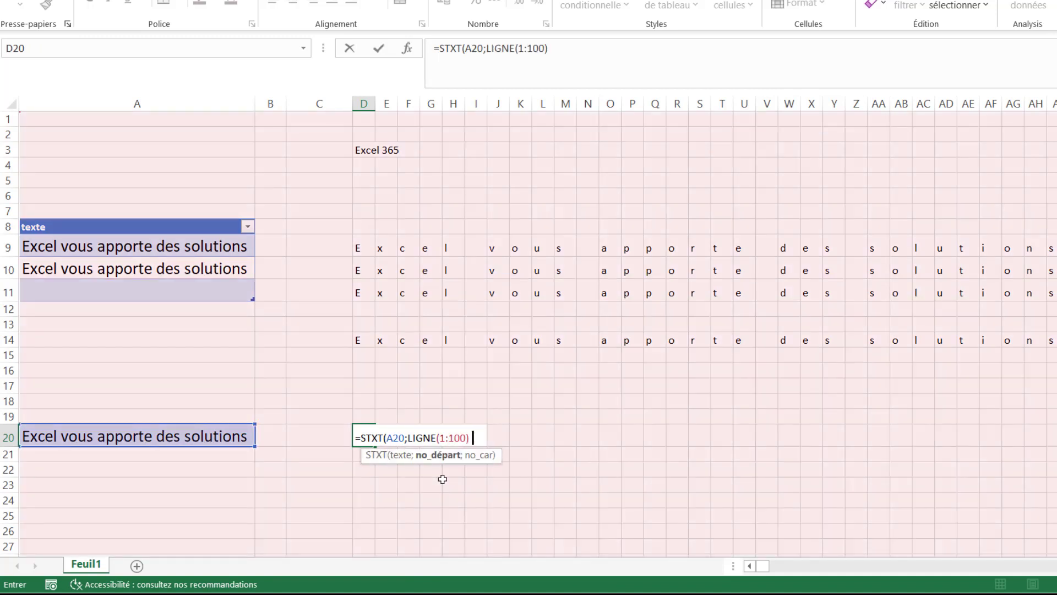
pyautogui.write(';1)')
pyautogui.press('Return')
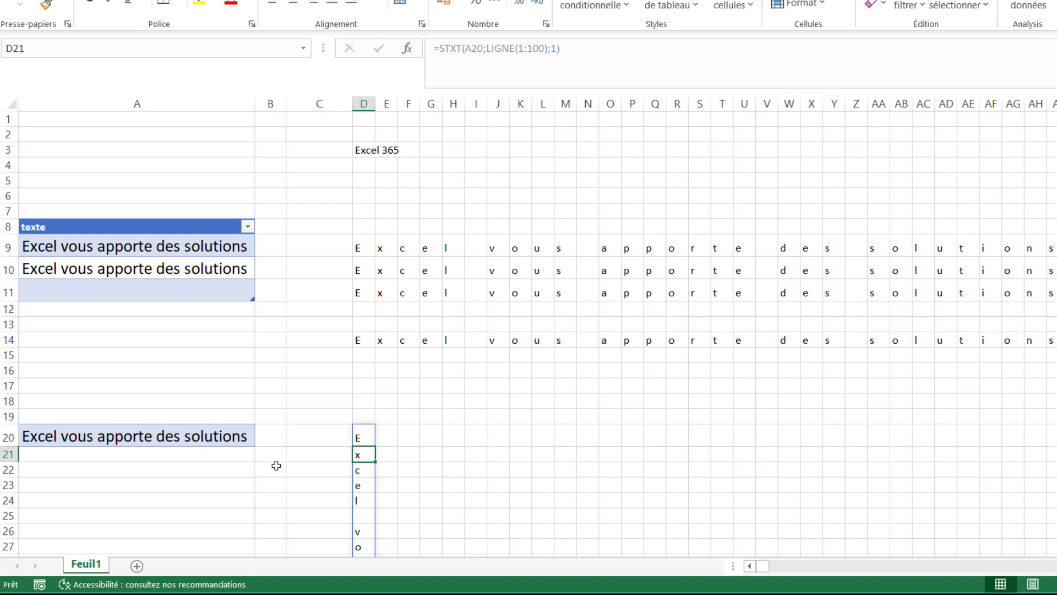
# - Wrap D20's formula in TRANSPOSE so the letters spill across row 20
pyautogui.click(359, 436)
pyautogui.doubleClick(359, 436)
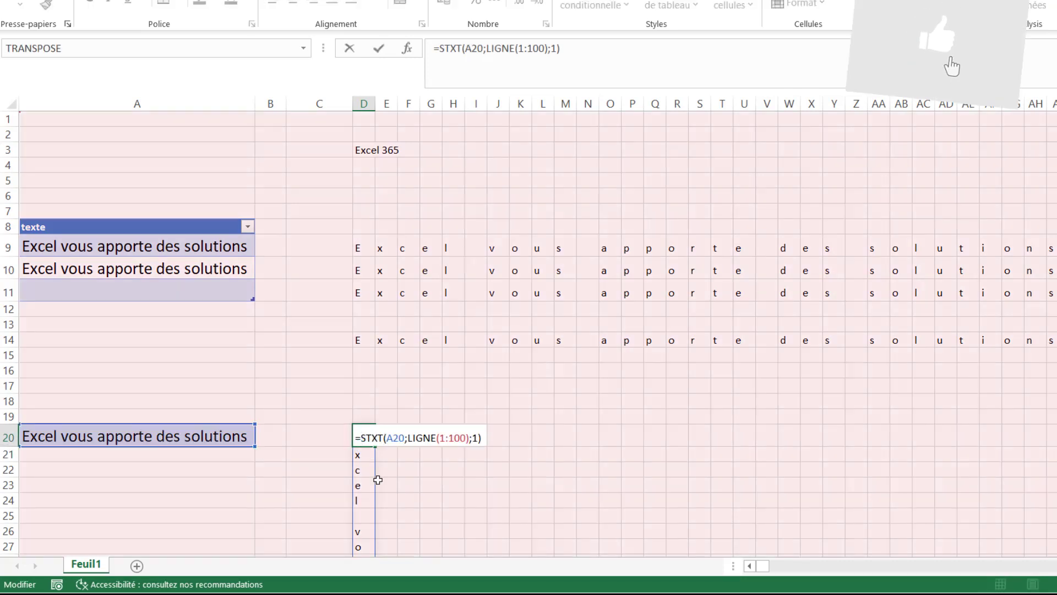
pyautogui.write('tr')
pyautogui.press('Tab')
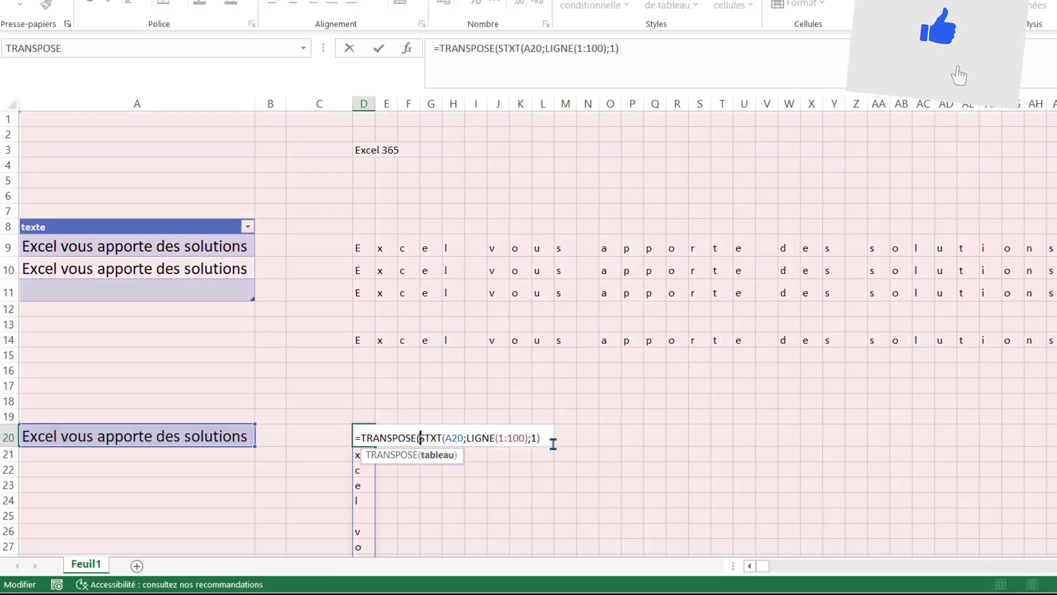
pyautogui.write(')')
pyautogui.press('Return')
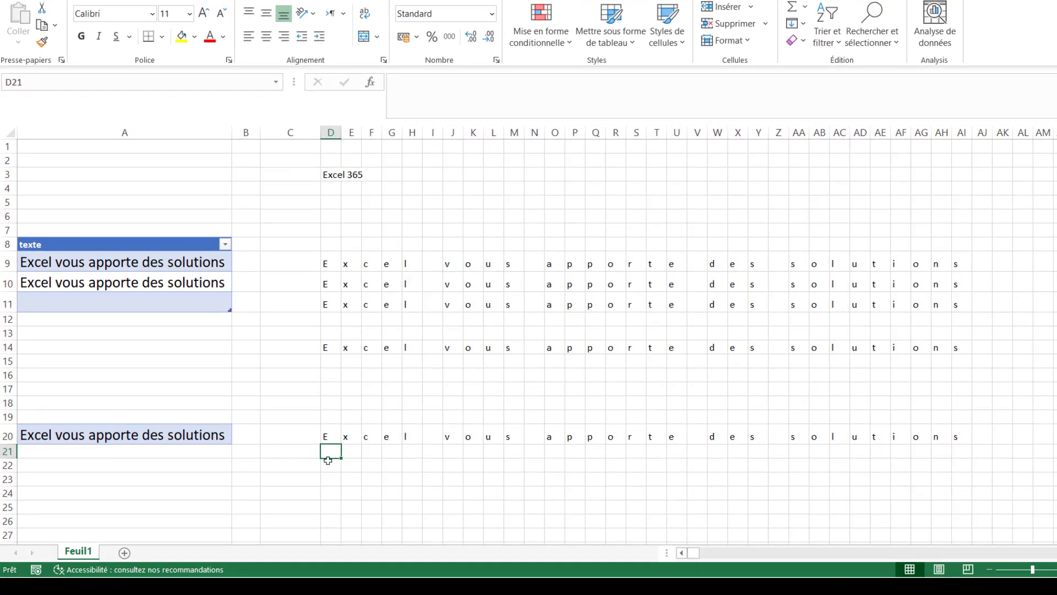
# - Enter =STXT(A20;SEQUENCE(;100);1) in D21 to spread A20's letters across row 21
pyautogui.write('=st')
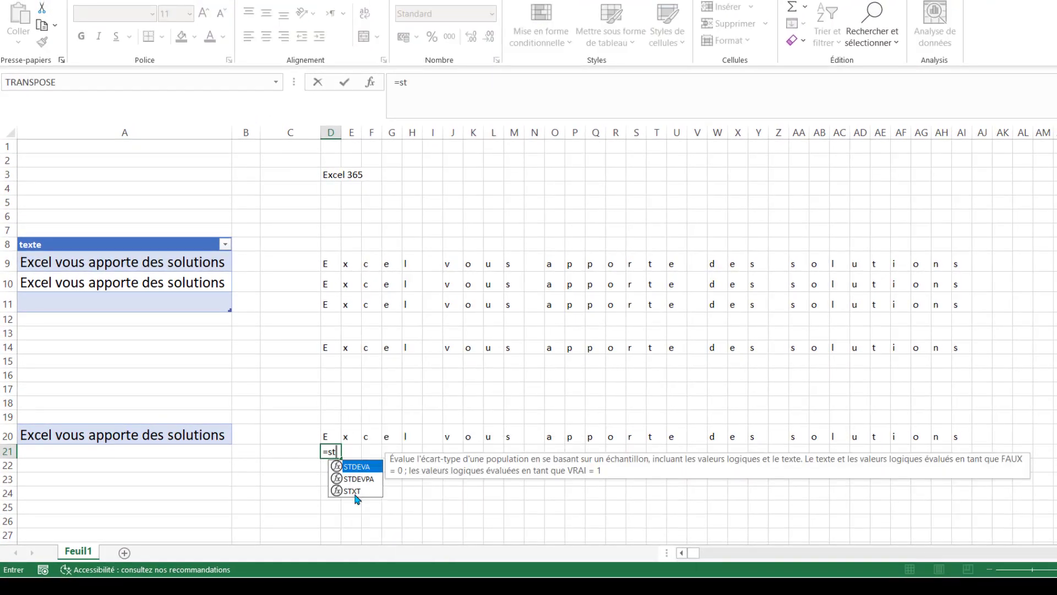
pyautogui.doubleClick(355, 493)
pyautogui.click(123, 436)
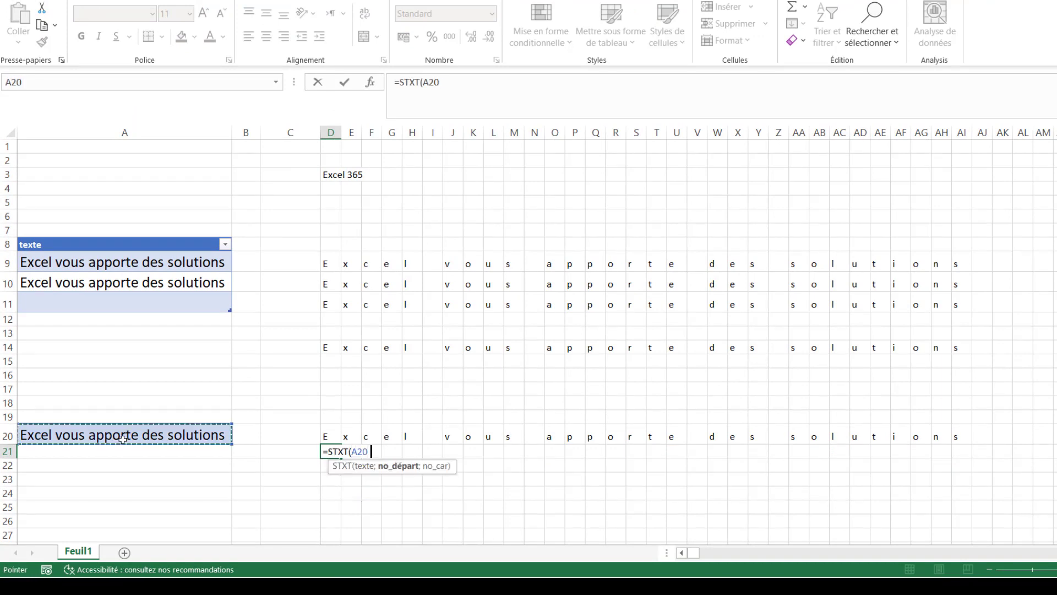
pyautogui.write(';seq')
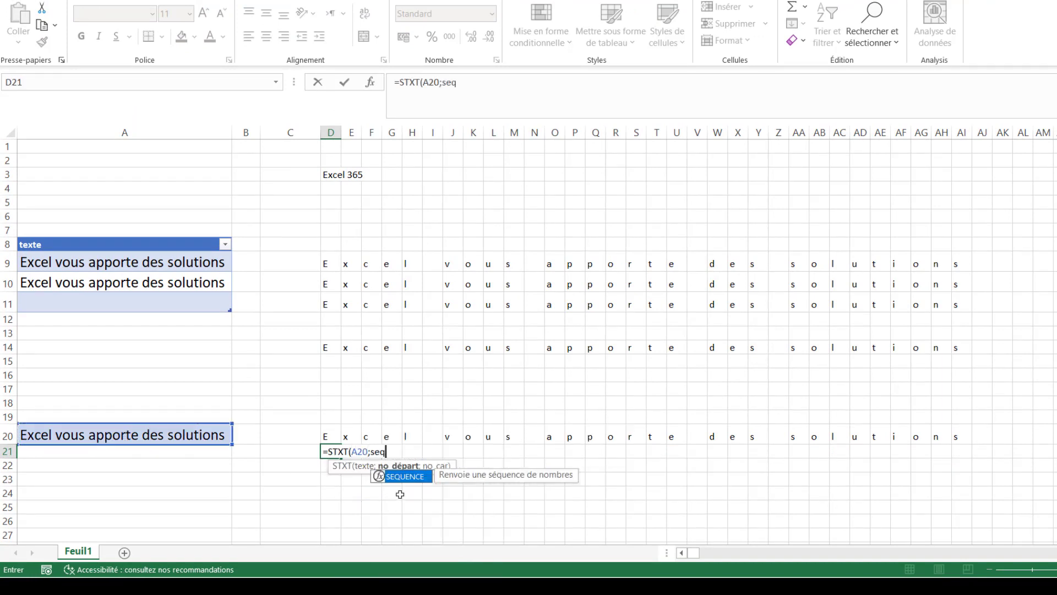
pyautogui.doubleClick(403, 477)
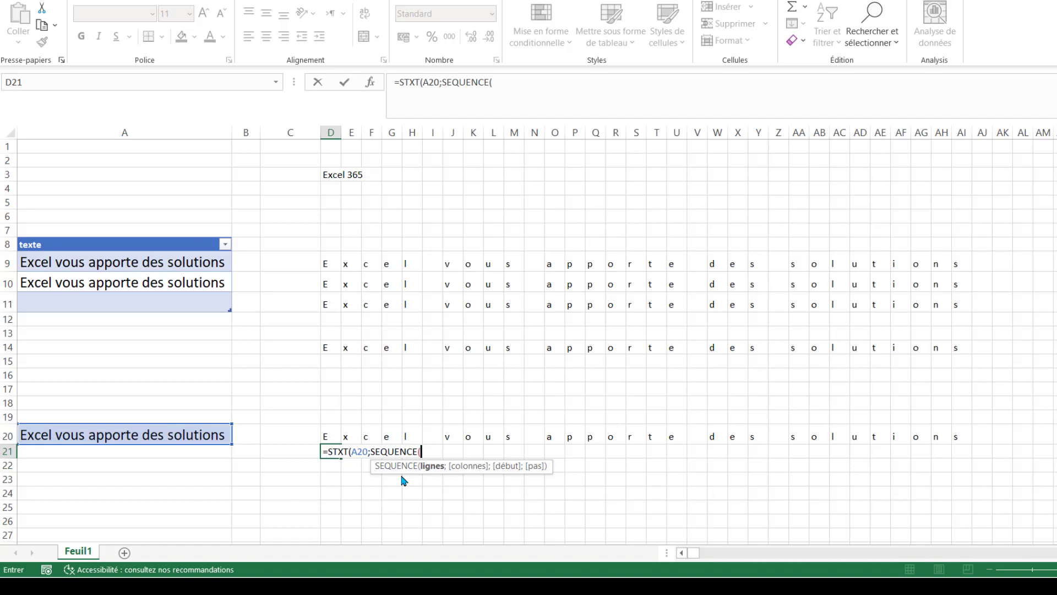
pyautogui.write(';')
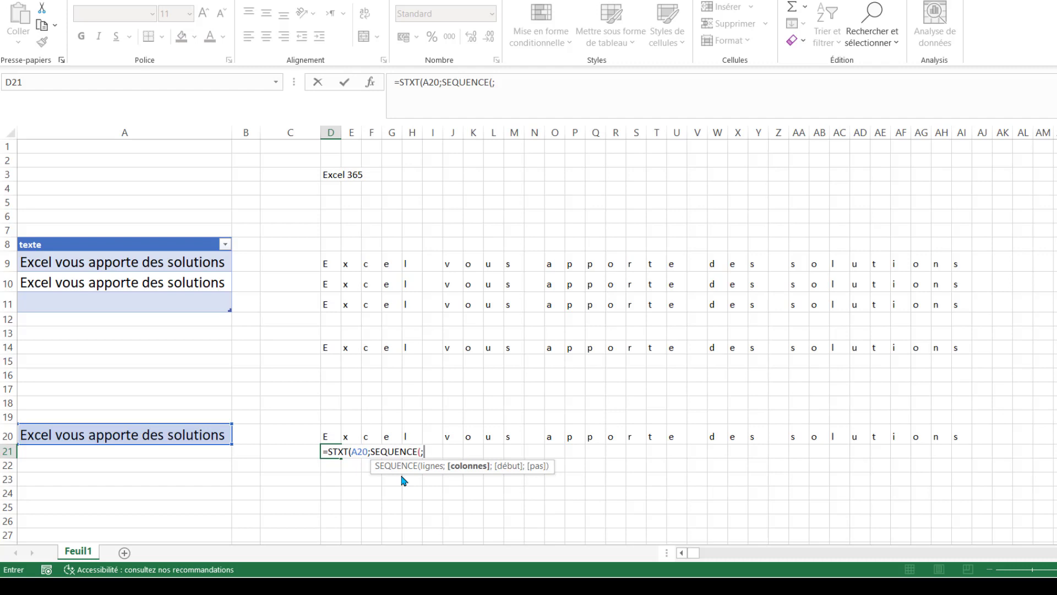
pyautogui.write('li')
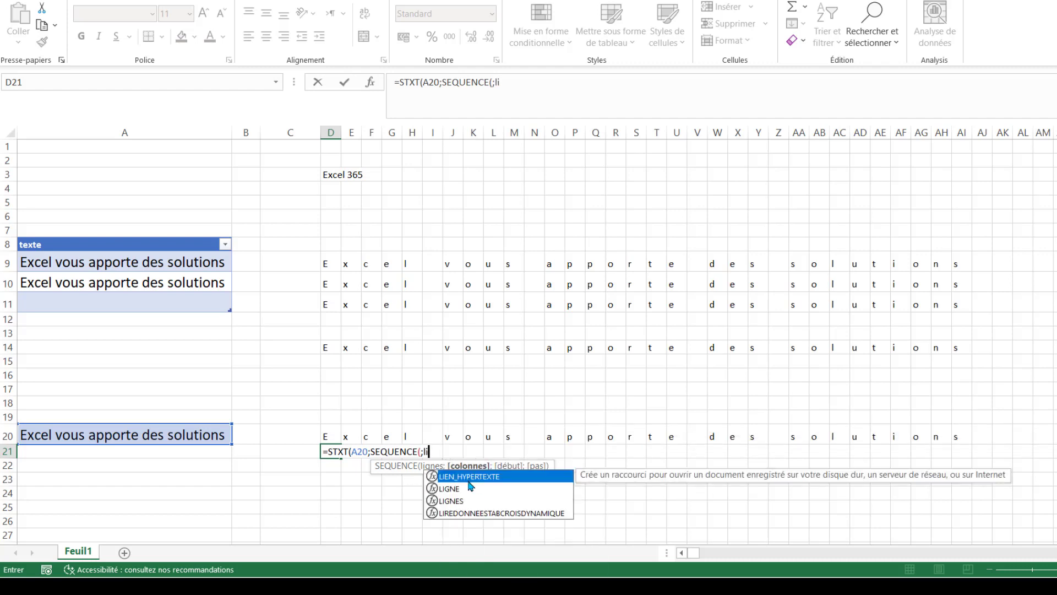
pyautogui.press('BackSpace')
pyautogui.press('BackSpace')
pyautogui.write('100')
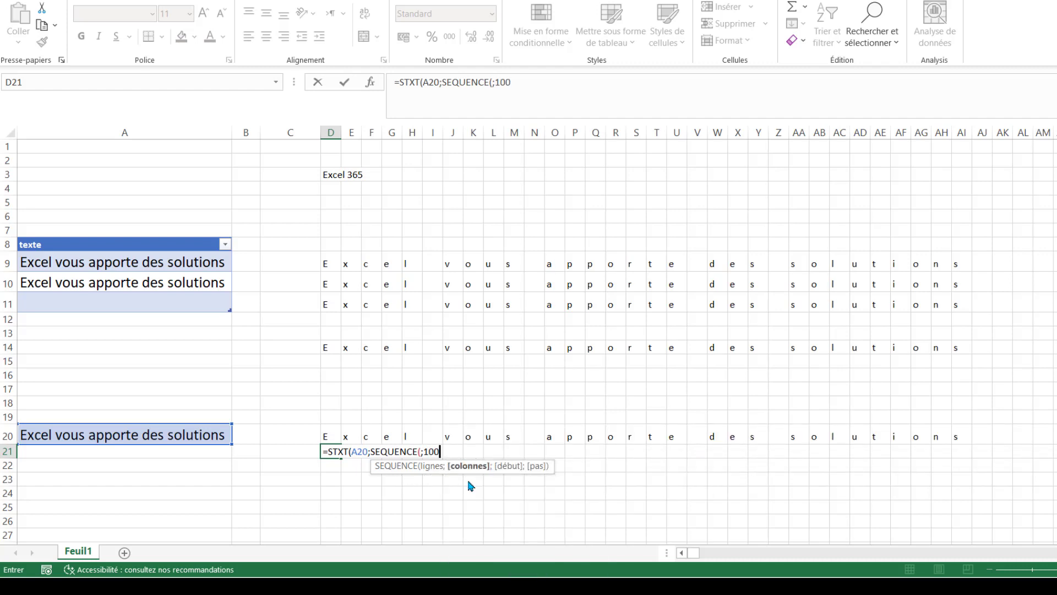
pyautogui.write(')')
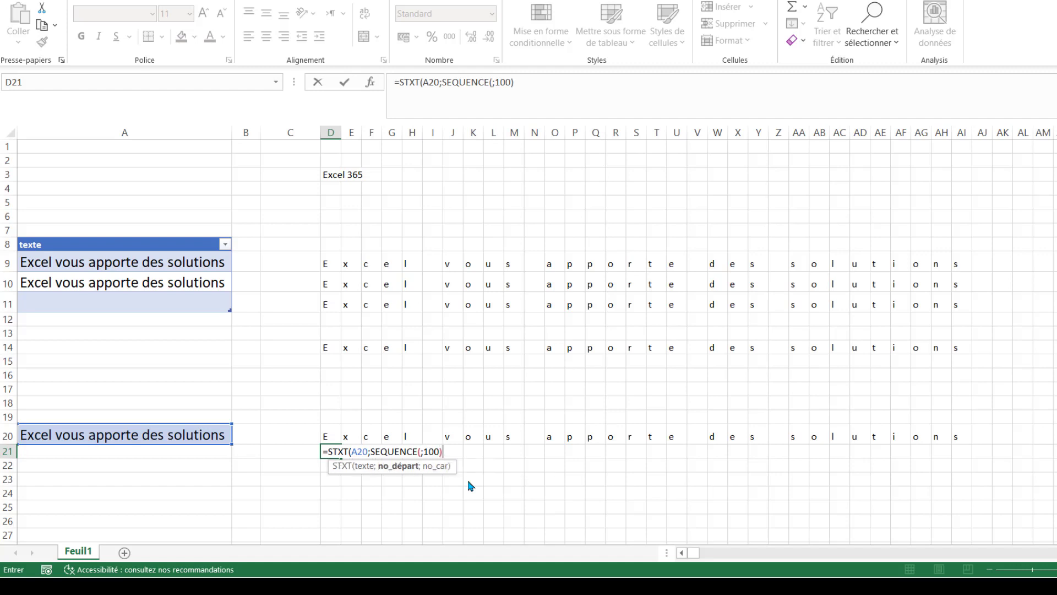
pyautogui.write(';1)')
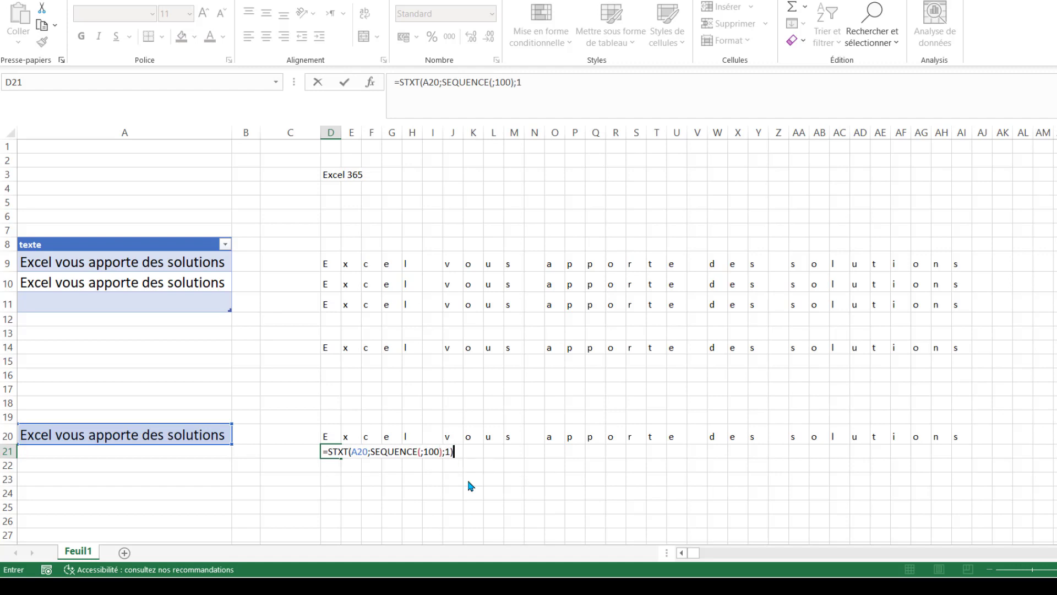
pyautogui.press('Return')
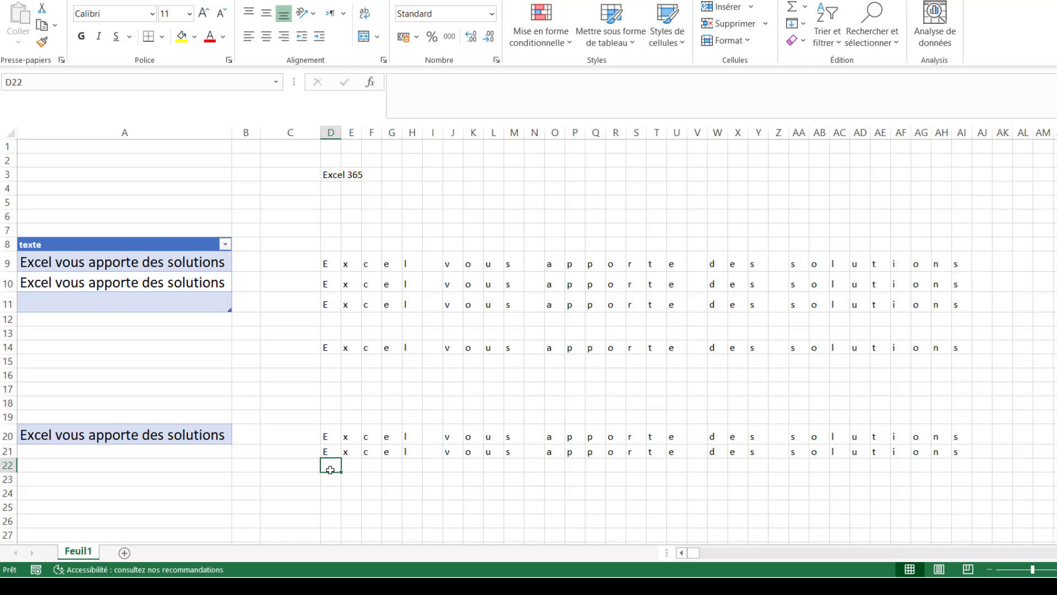
# - Replace the fixed 100 in D21's SEQUENCE with NBCAR(A20)
pyautogui.click(336, 453)
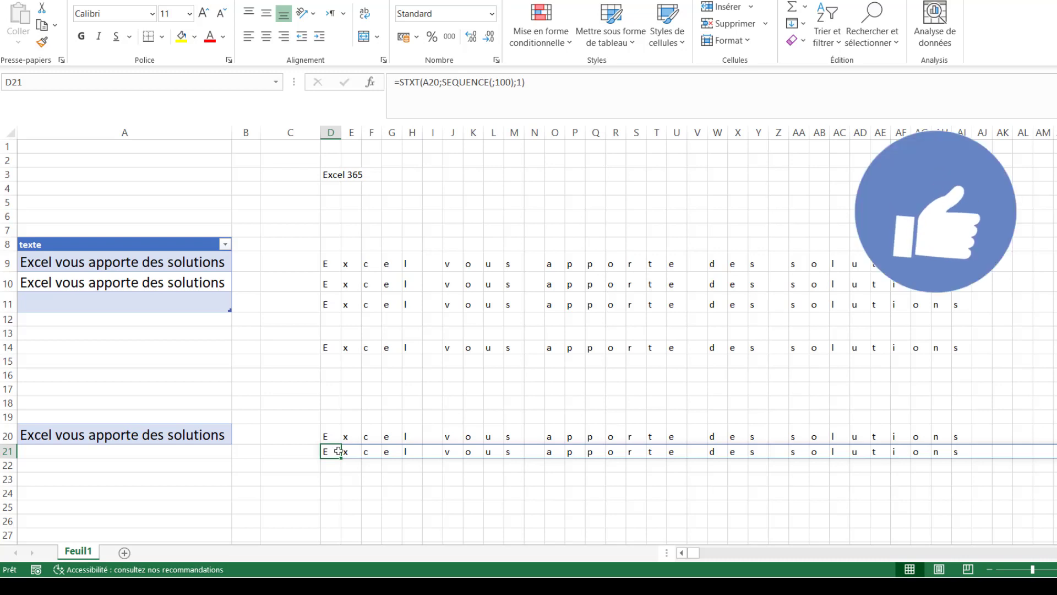
pyautogui.doubleClick(338, 452)
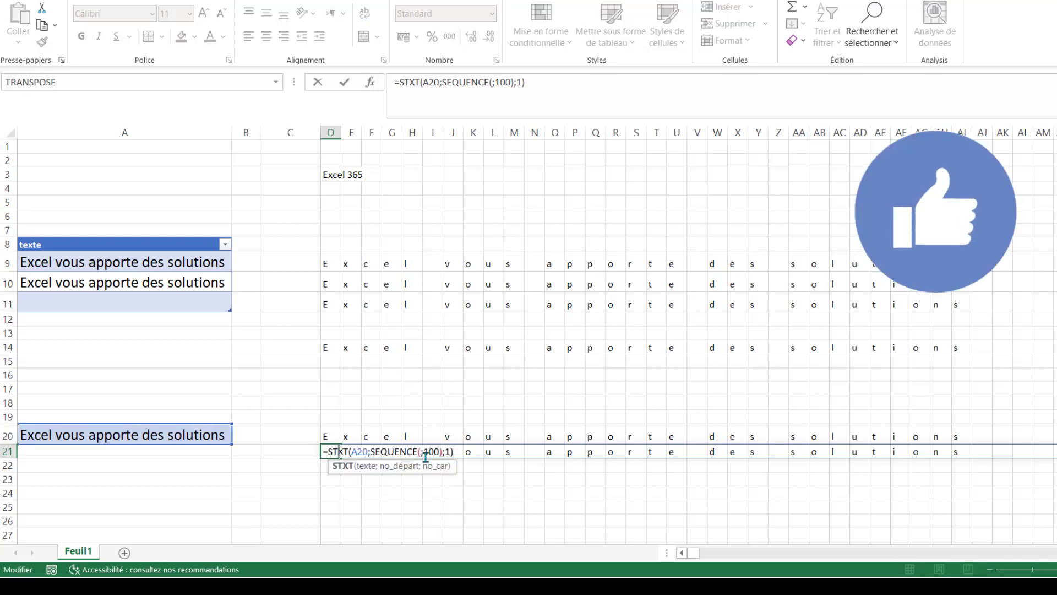
pyautogui.moveTo(442, 452)
pyautogui.mouseDown()
pyautogui.moveTo(396, 452)
pyautogui.moveTo(422, 452)
pyautogui.mouseUp()
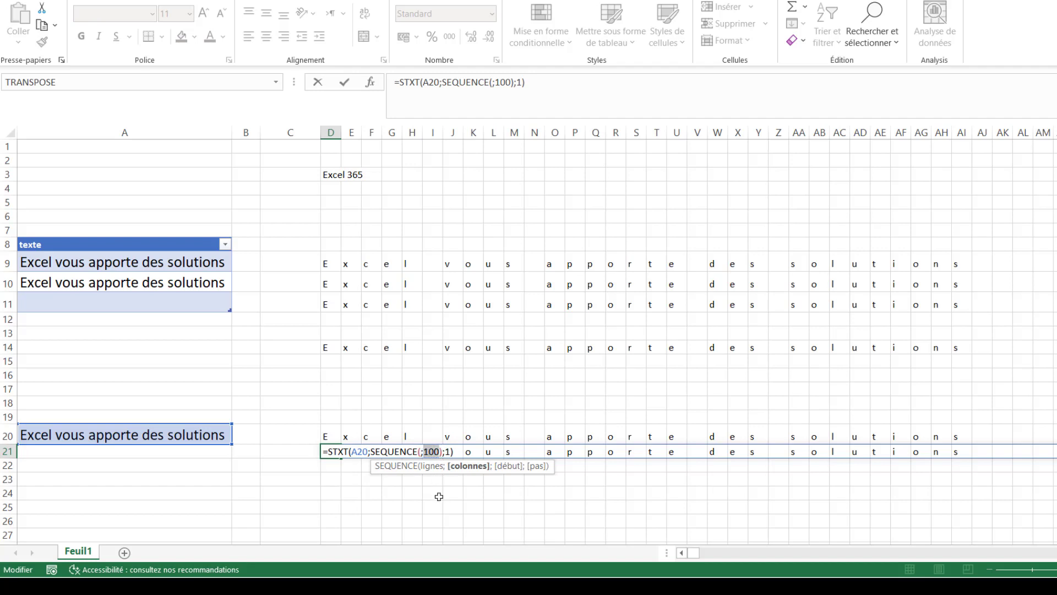
pyautogui.press('Delete')
pyautogui.write('nbca')
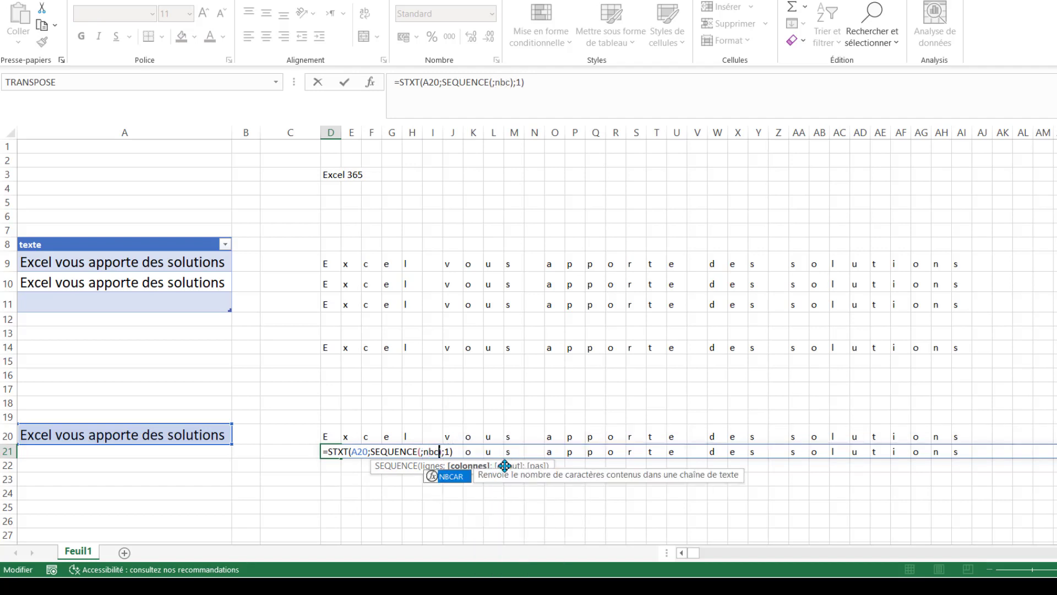
pyautogui.press('Tab')
pyautogui.click(183, 435)
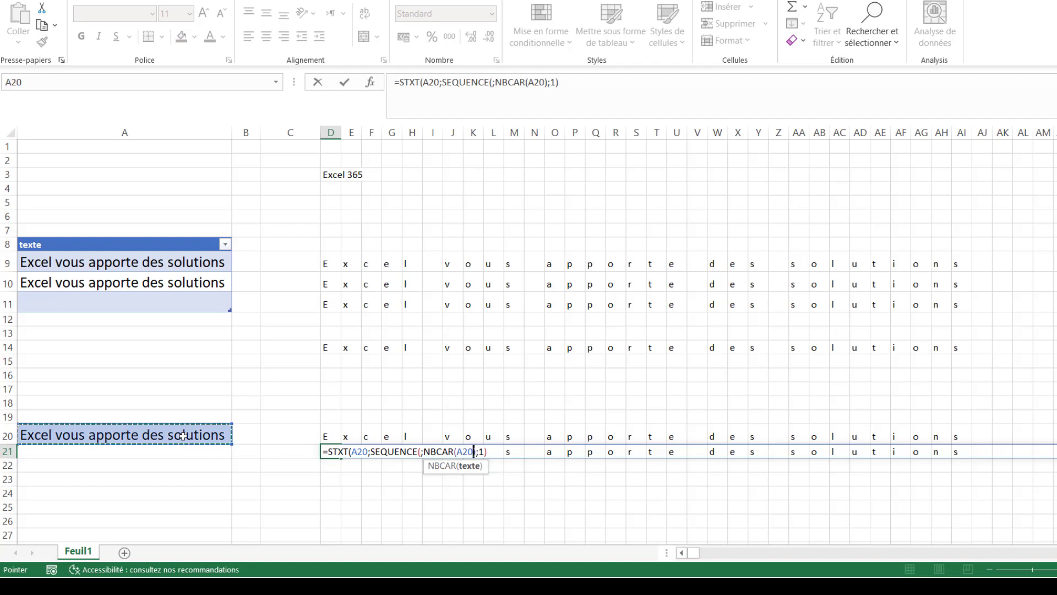
pyautogui.press('Return')
pyautogui.click(426, 414)
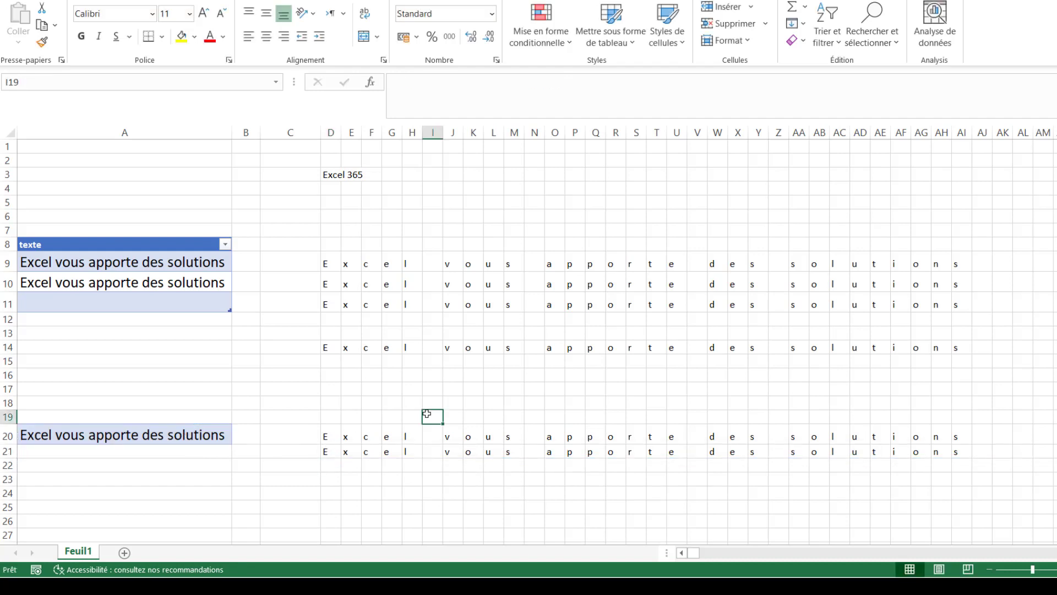